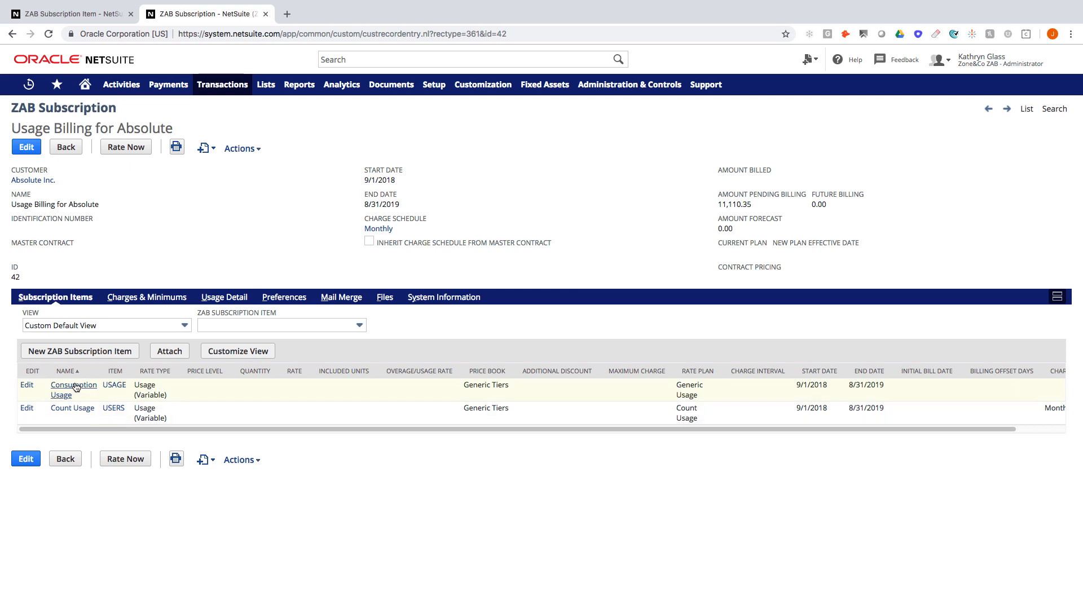
# Step: Start a new ZAB Subscription Item on the Usage Billing for Absolute subscription
pyautogui.click(87, 352)
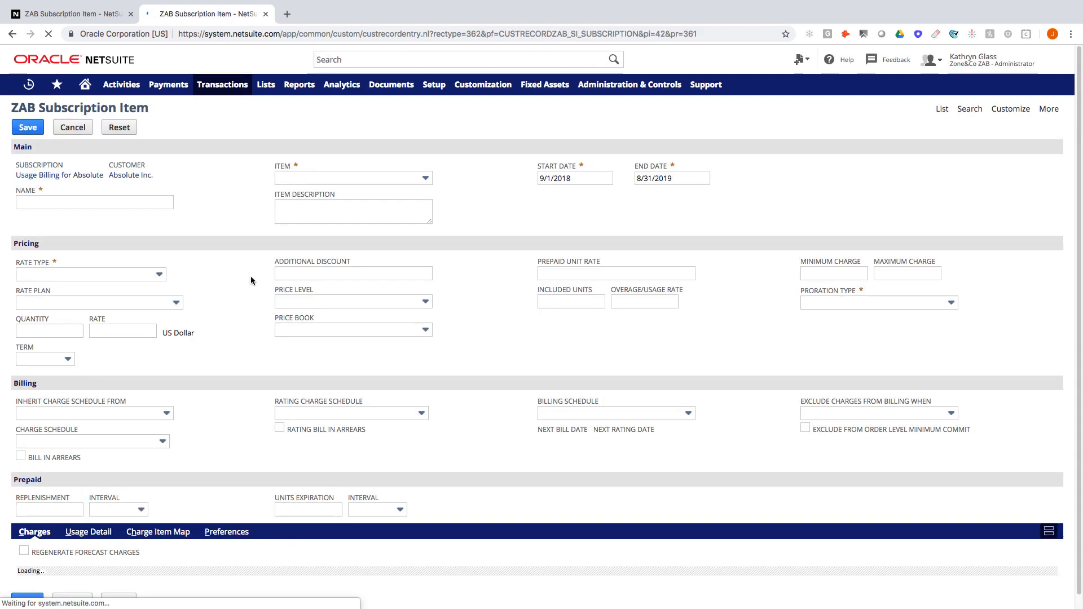
# Step: Choose Prepaid Usage as the item and keep Prepaid Item Quantity as its rate type
pyautogui.click(302, 179)
pyautogui.write('paid Usage')
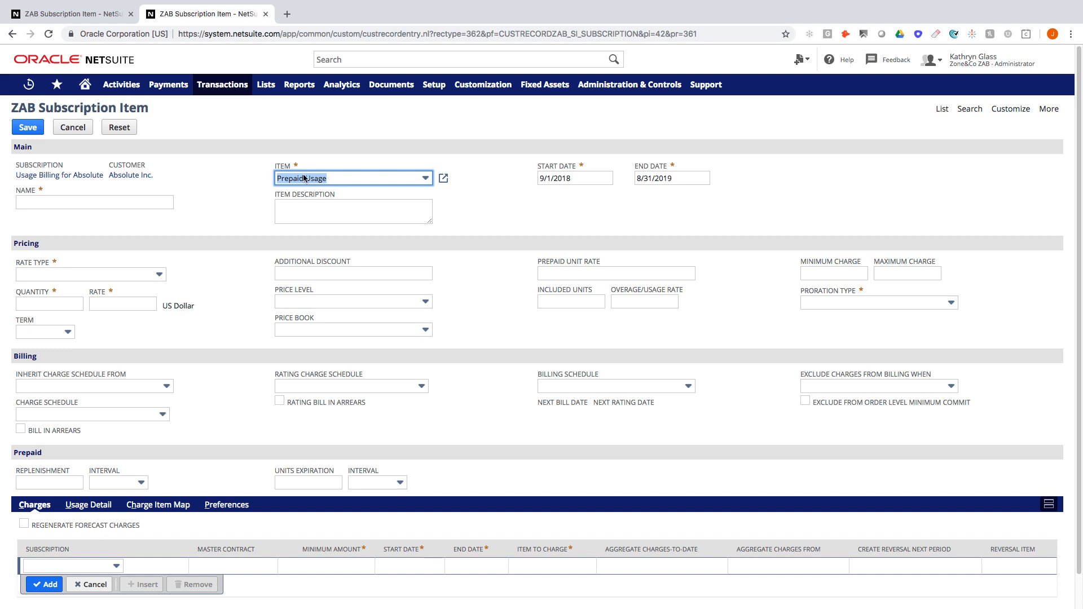
pyautogui.press('Tab')
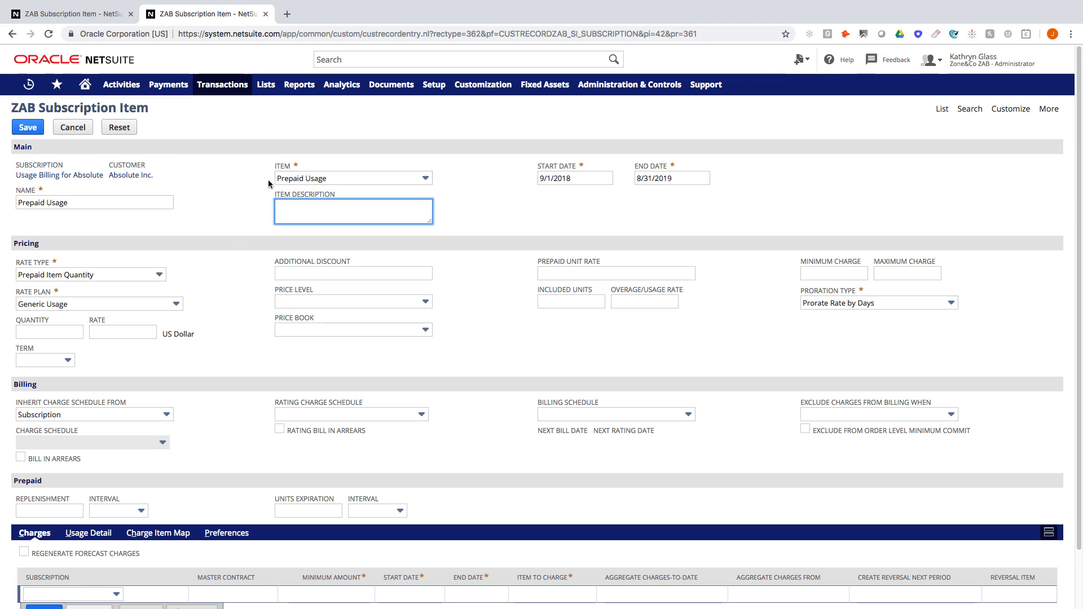
pyautogui.click(161, 276)
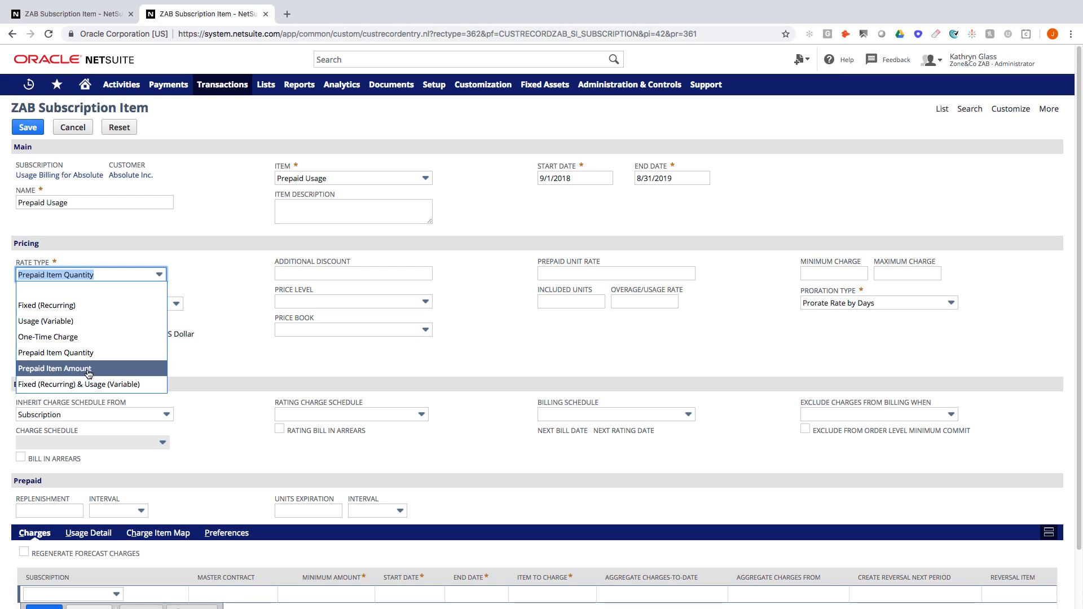
pyautogui.click(233, 354)
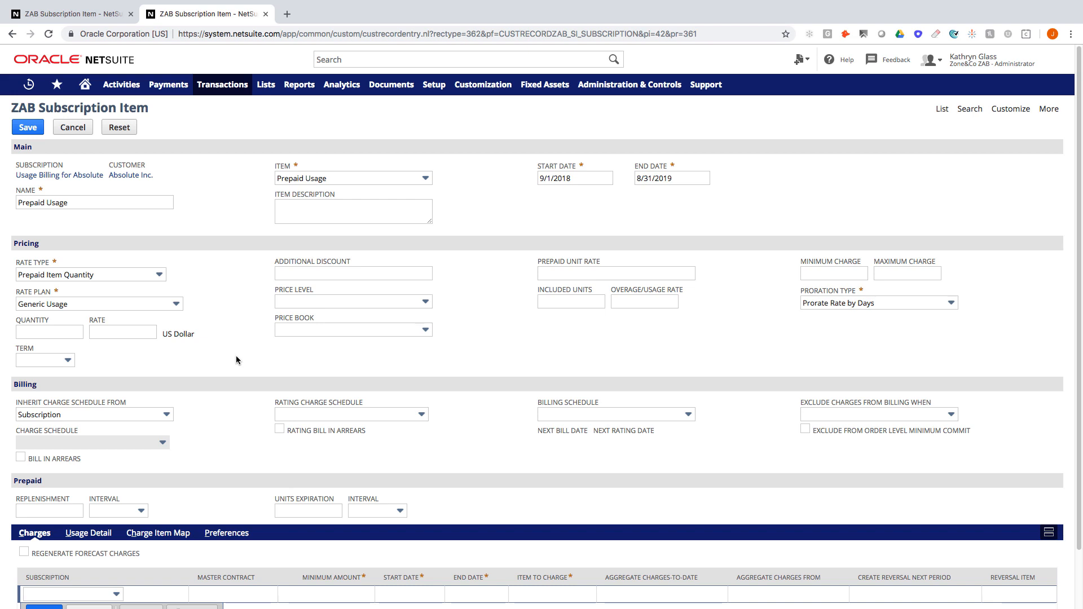
# Step: Enter quantity 10,000 and rate 5 for the Prepaid Usage line
pyautogui.click(59, 332)
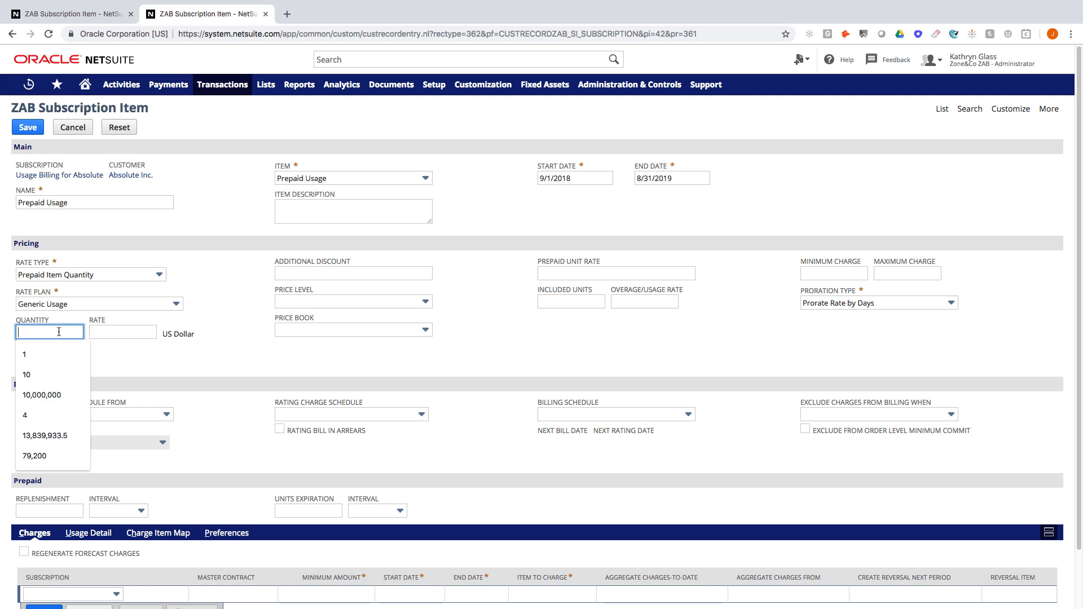
pyautogui.write('10000')
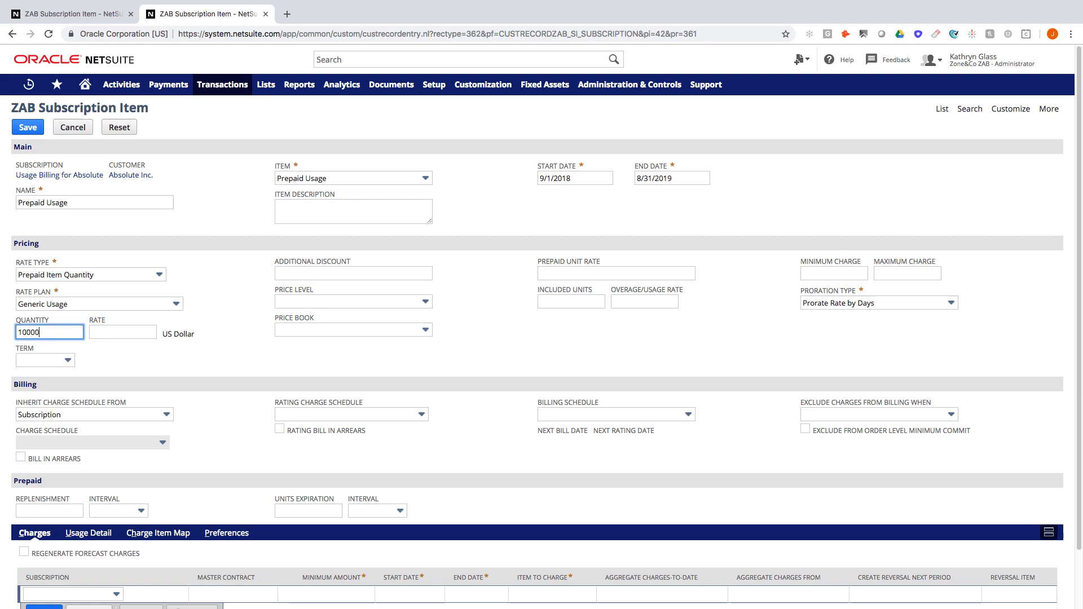
pyautogui.press('Tab')
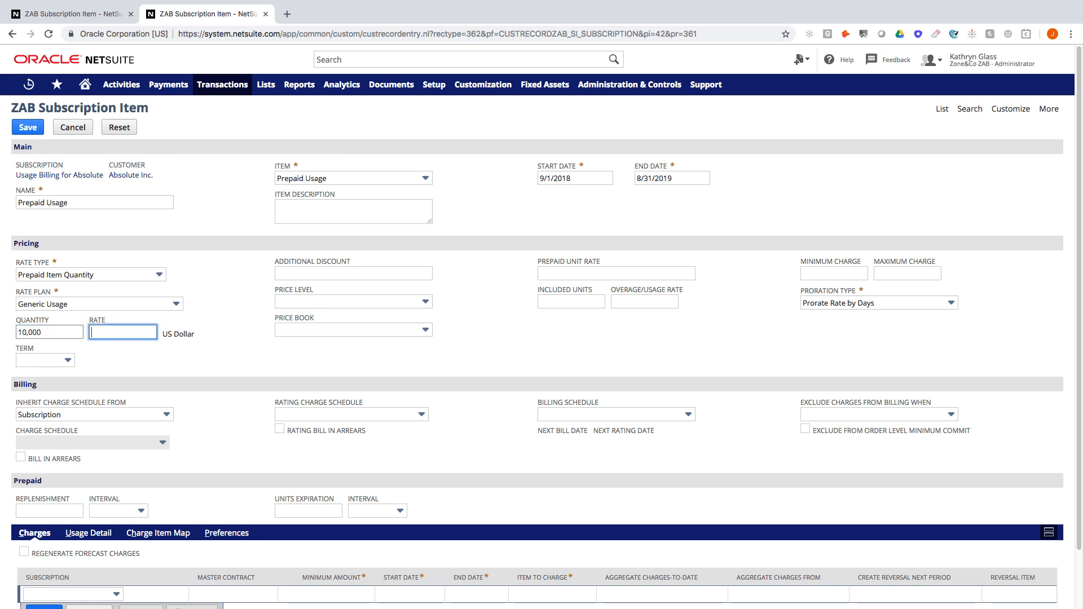
pyautogui.write('5')
pyautogui.press('Tab')
pyautogui.press('Tab')
pyautogui.press('Tab')
pyautogui.press('Tab')
pyautogui.press('Tab')
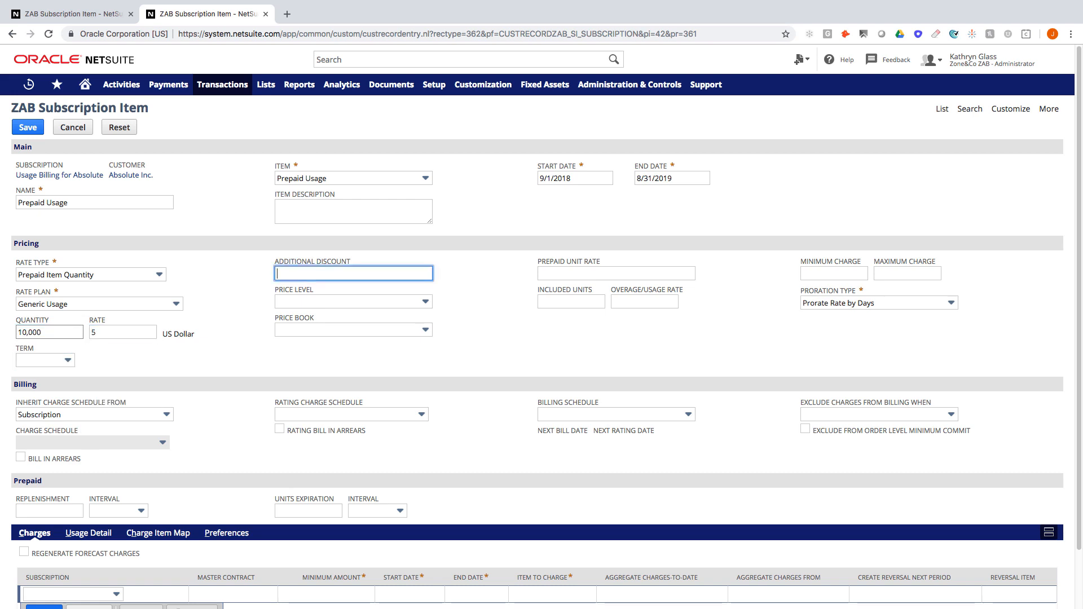
# Step: Enter prepaid unit rate 5 and 10,000 included units
pyautogui.write('5')
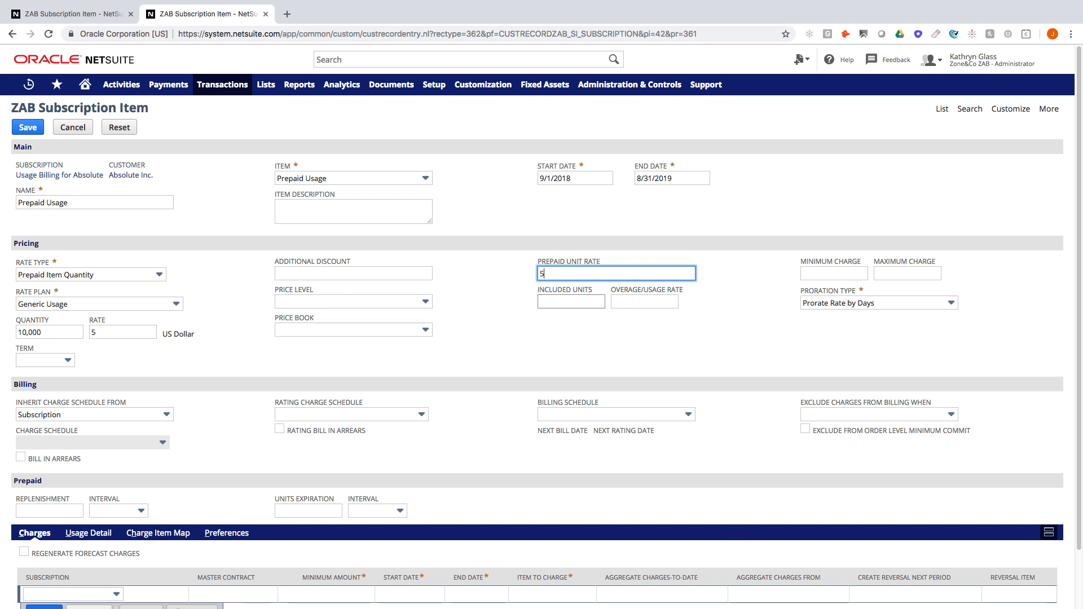
pyautogui.click(543, 305)
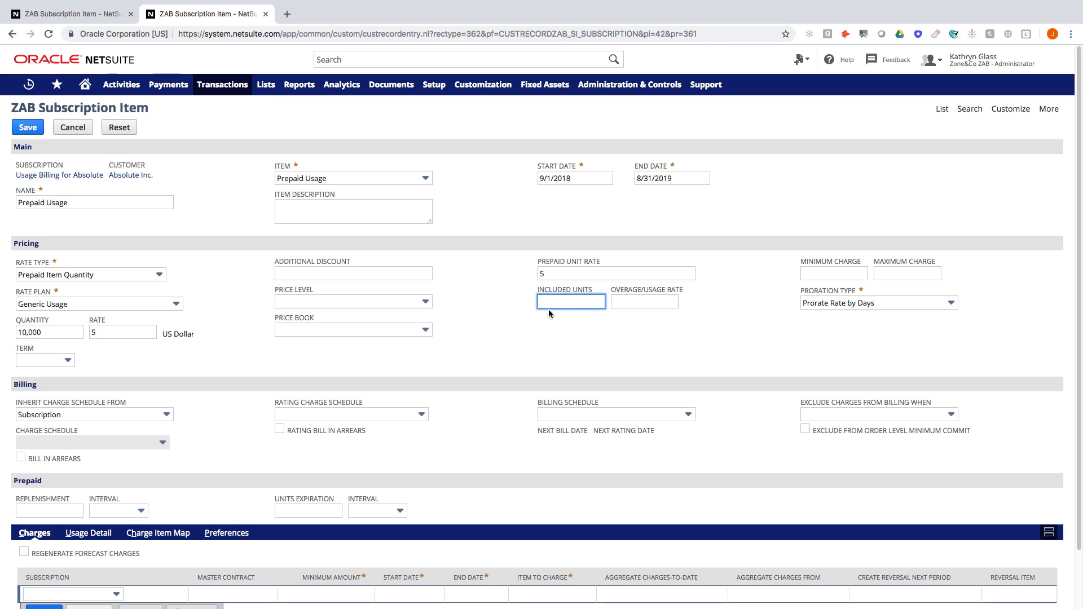
pyautogui.write('10000')
pyautogui.press('Tab')
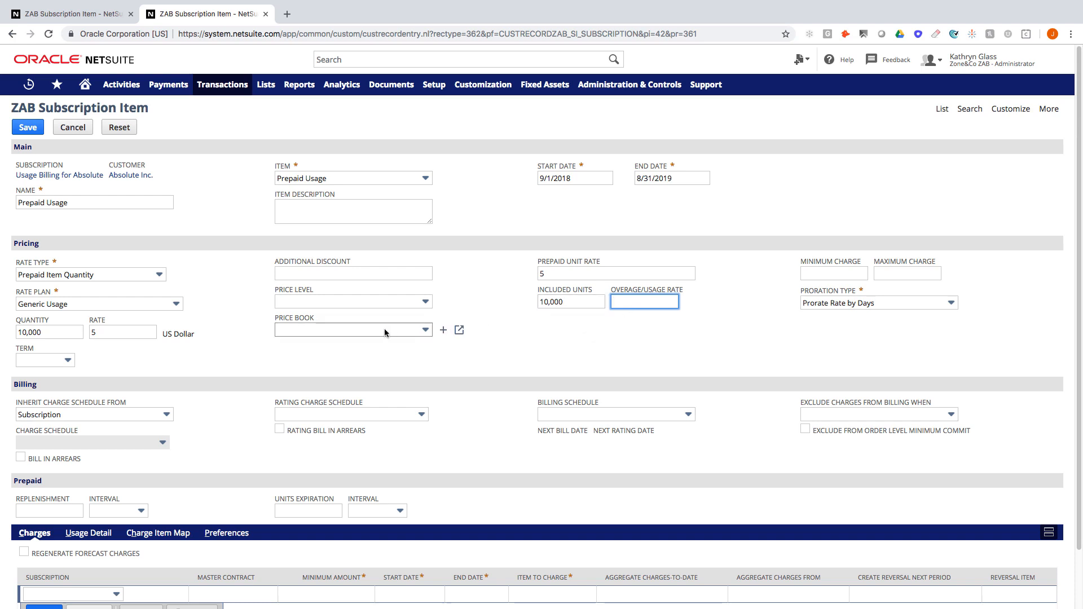
# Step: Leave the price book empty, set overage rate 8 and a Monthly rating charge schedule
pyautogui.click(427, 331)
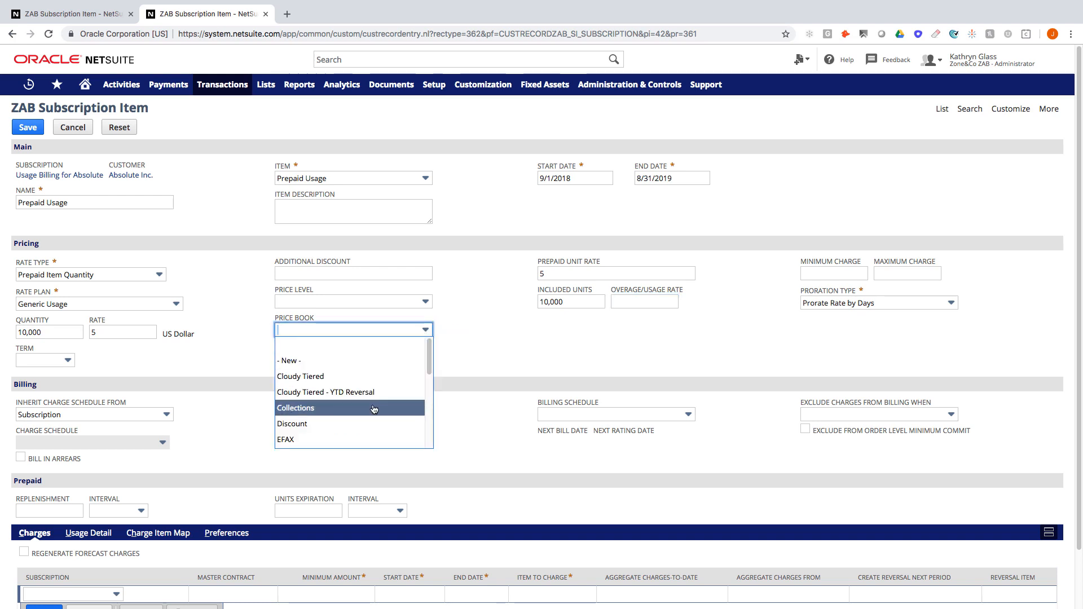
pyautogui.scroll(-2, 363, 390)
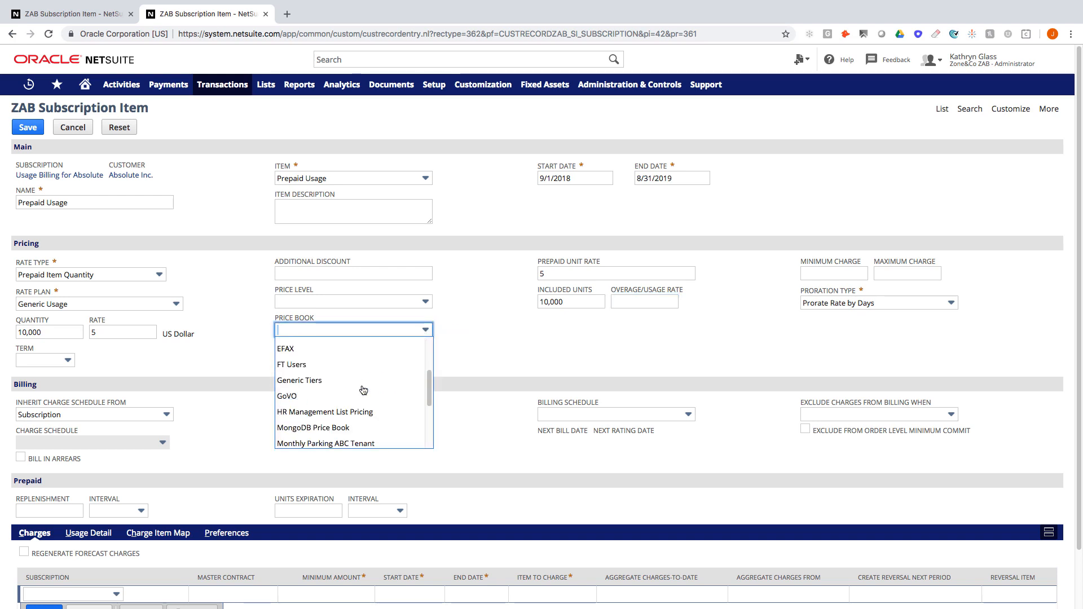
pyautogui.click(588, 351)
pyautogui.click(632, 300)
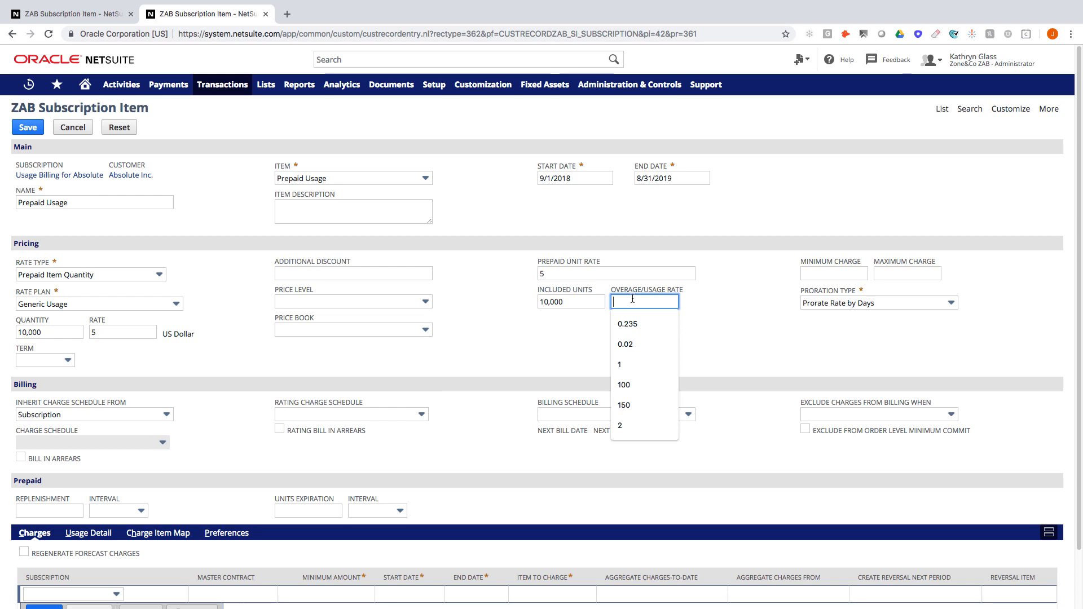
pyautogui.write('8')
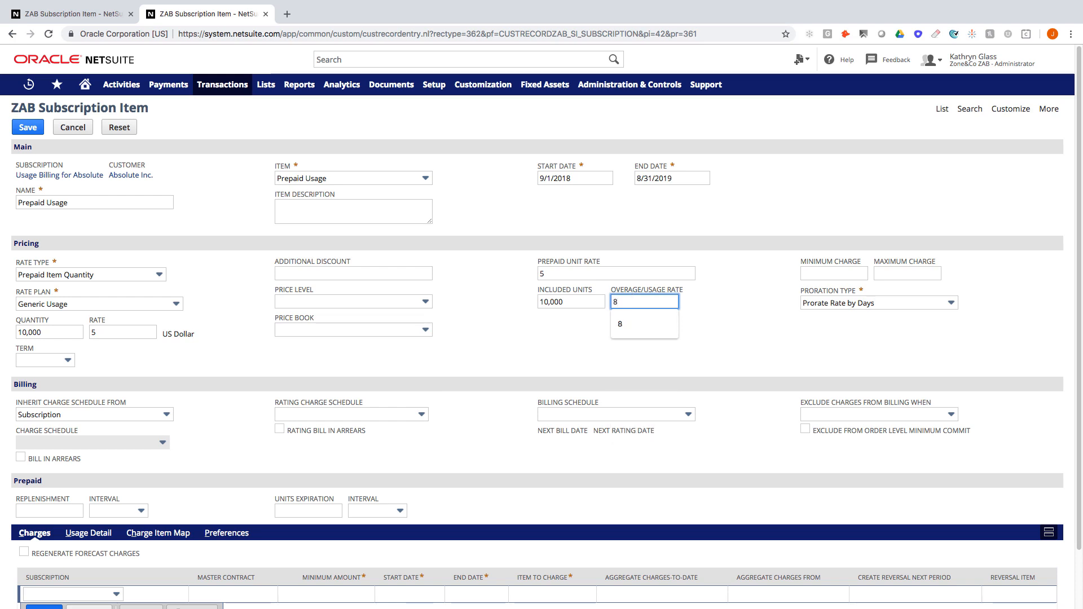
pyautogui.press('Tab')
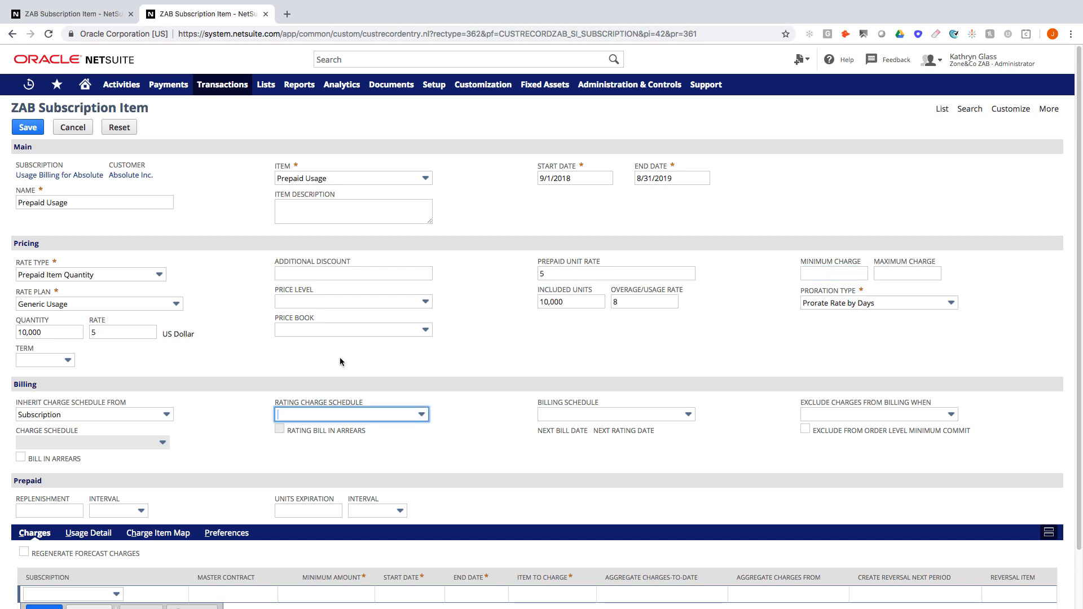
pyautogui.click(378, 416)
pyautogui.click(299, 508)
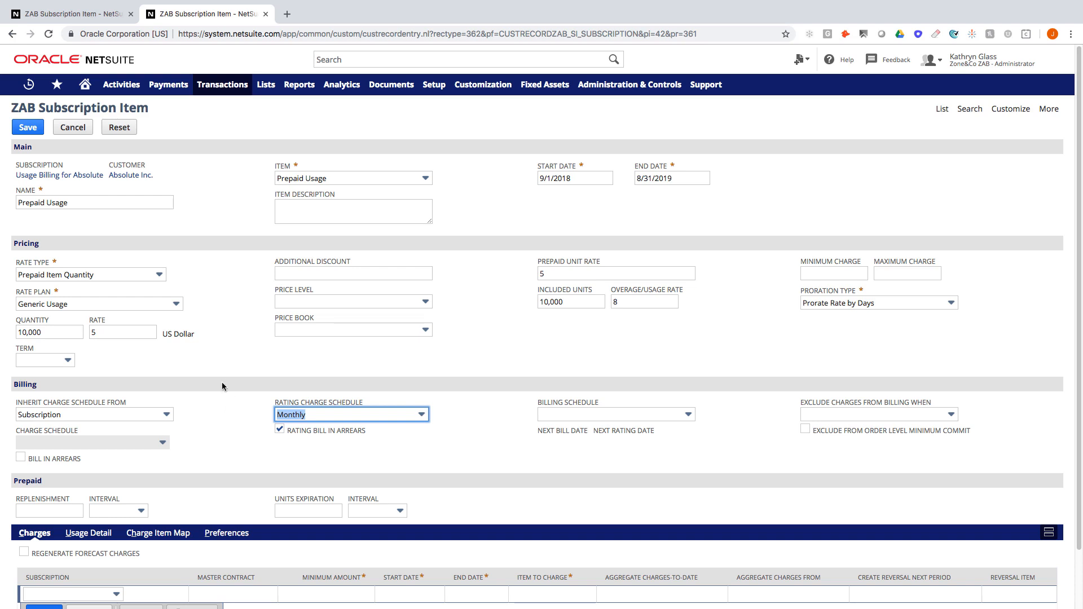
# Step: Save the Prepaid Usage item and open its saved record down to the Charges list
pyautogui.click(28, 128)
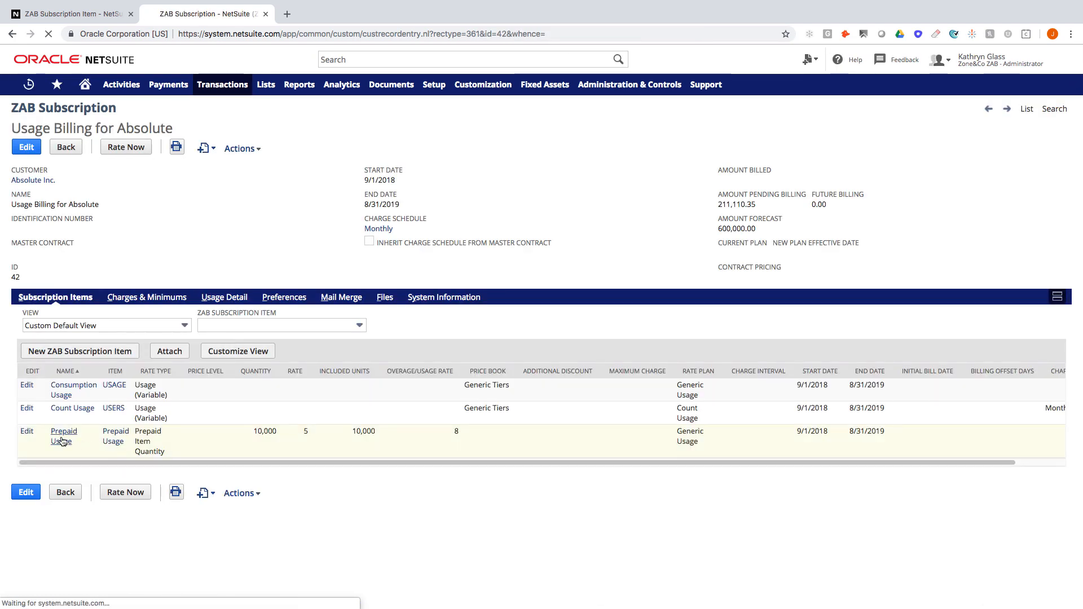
pyautogui.click(62, 440)
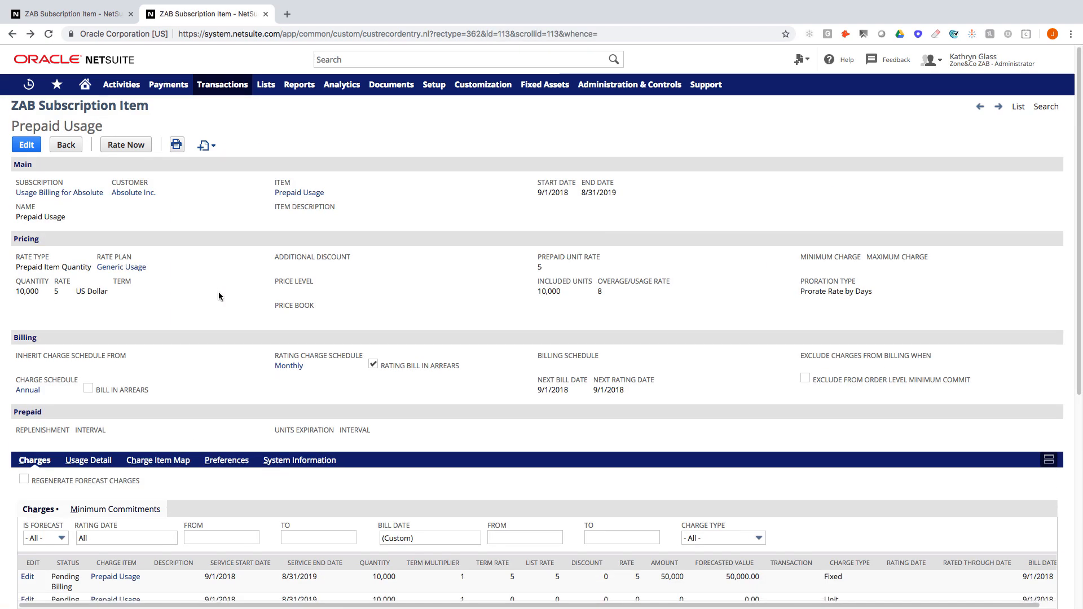
pyautogui.scroll(-6, 218, 296)
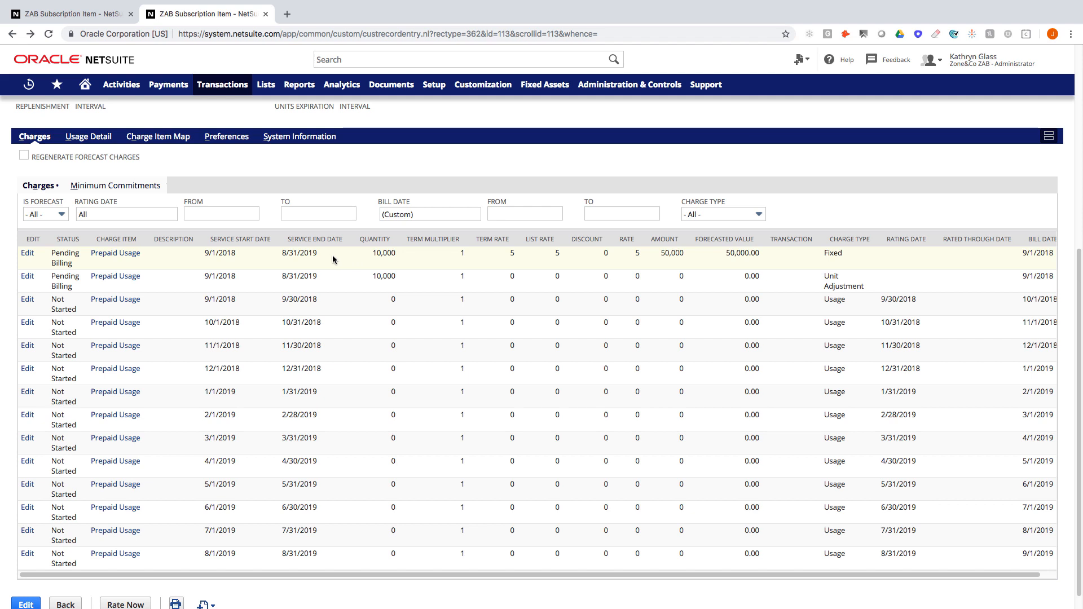
# Step: Outline the first charge's service dates, 50,000 amount and 9/1/2018 bill date, then clear the outlines
pyautogui.moveTo(193, 224)
pyautogui.mouseDown()
pyautogui.moveTo(254, 268)
pyautogui.moveTo(401, 263)
pyautogui.mouseUp()
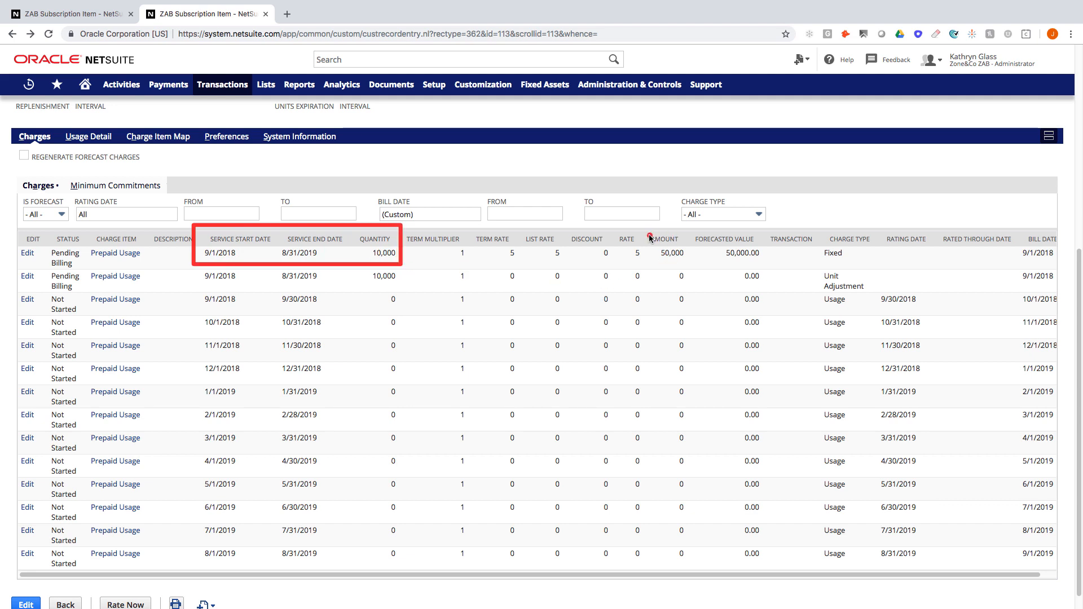
pyautogui.moveTo(644, 227); pyautogui.dragTo(692, 264)
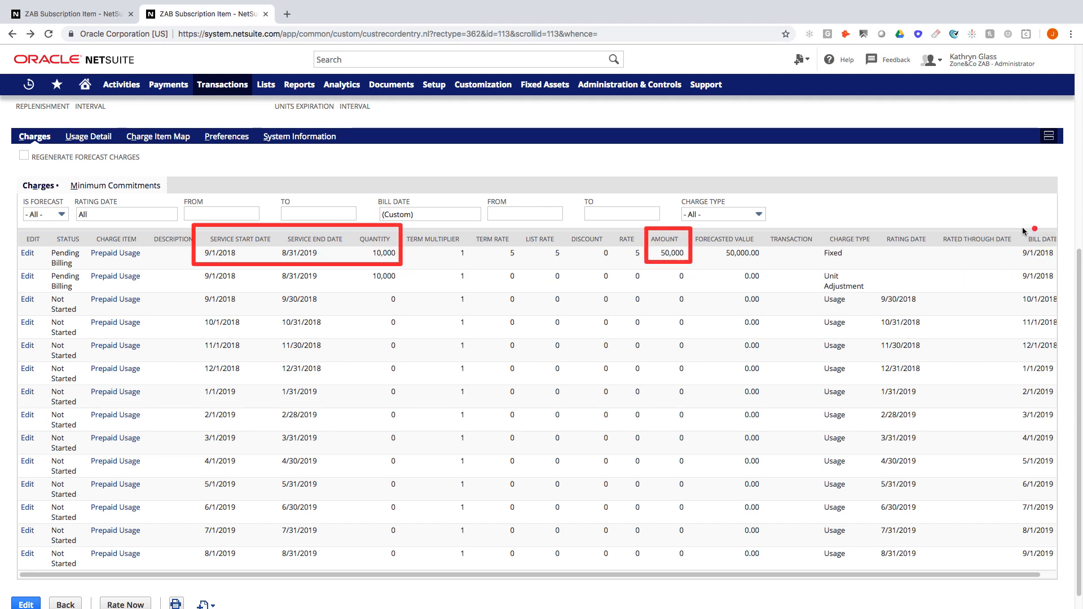
pyautogui.moveTo(1011, 225); pyautogui.dragTo(1062, 263)
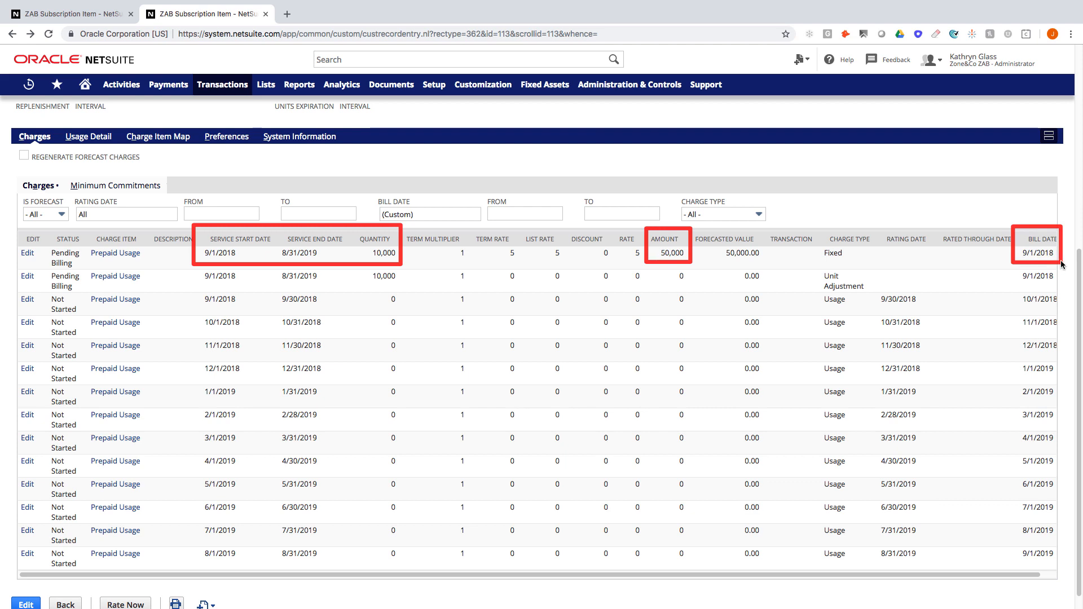
pyautogui.press('Escape')
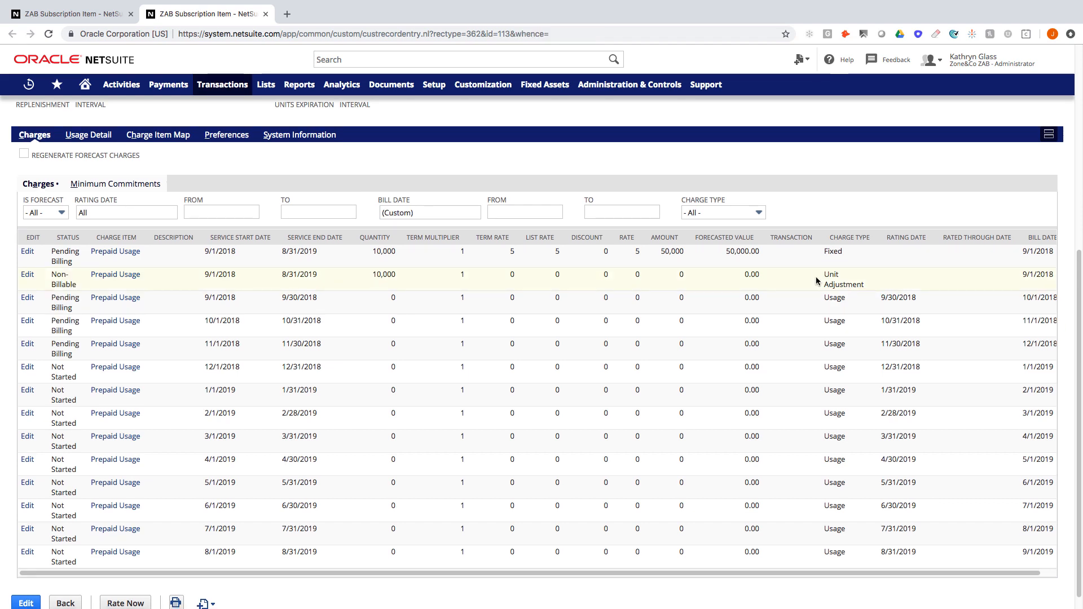
# Step: Outline the 10,000 unit adjustment quantity and bring up the Setup > Import/Export CSV tasks
pyautogui.moveTo(362, 266); pyautogui.dragTo(403, 286)
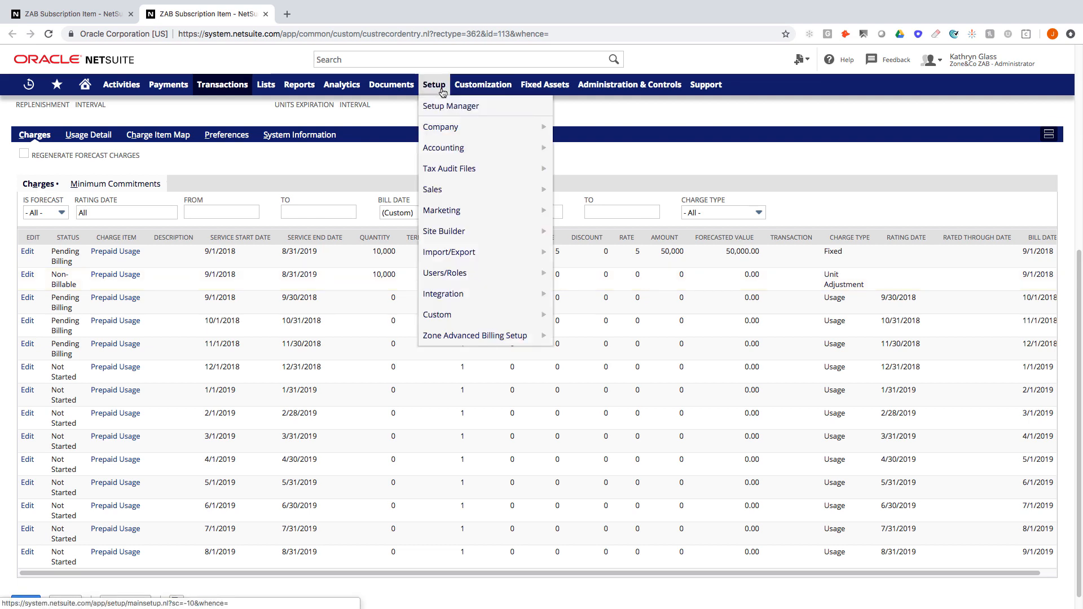
pyautogui.moveTo(465, 91)
pyautogui.moveTo(471, 252)
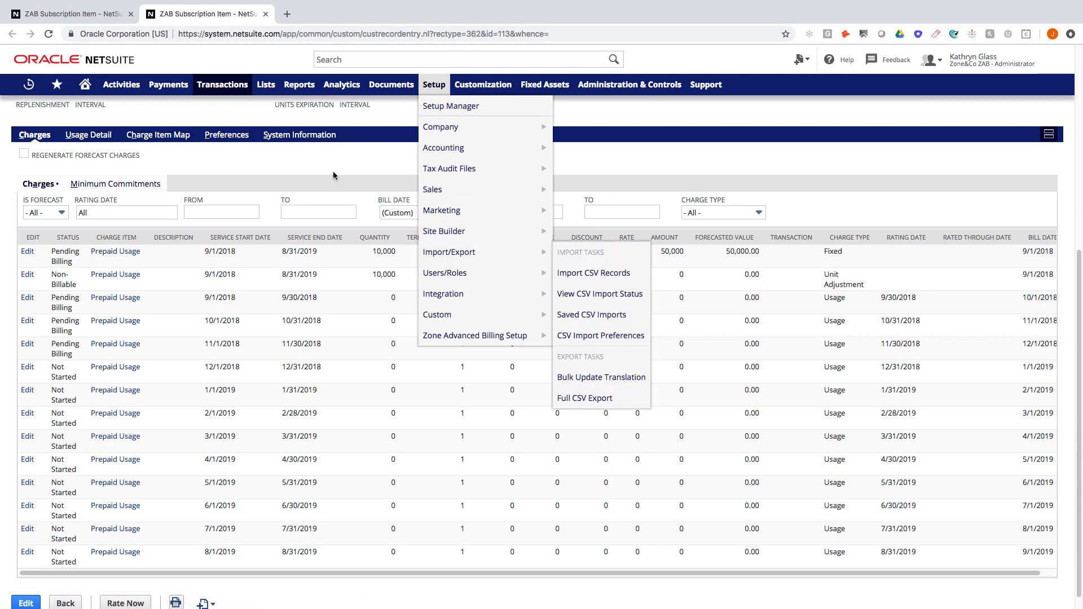
# Step: Create and save a ZAB Usage Data record of 6,000 units dated 9/30/2018 for Prepaid Usage
pyautogui.click(78, 136)
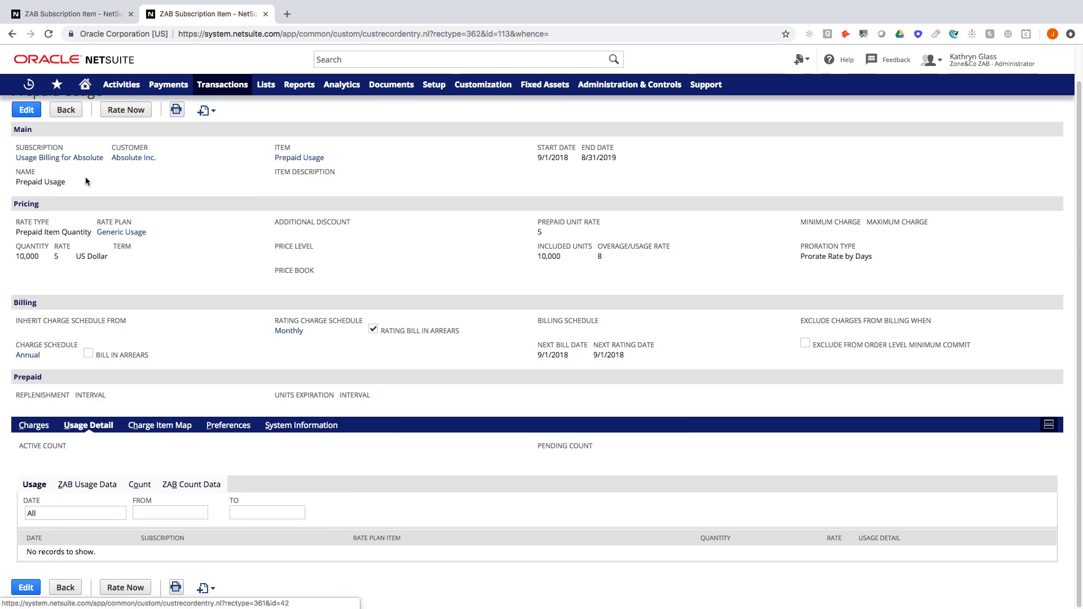
pyautogui.click(87, 485)
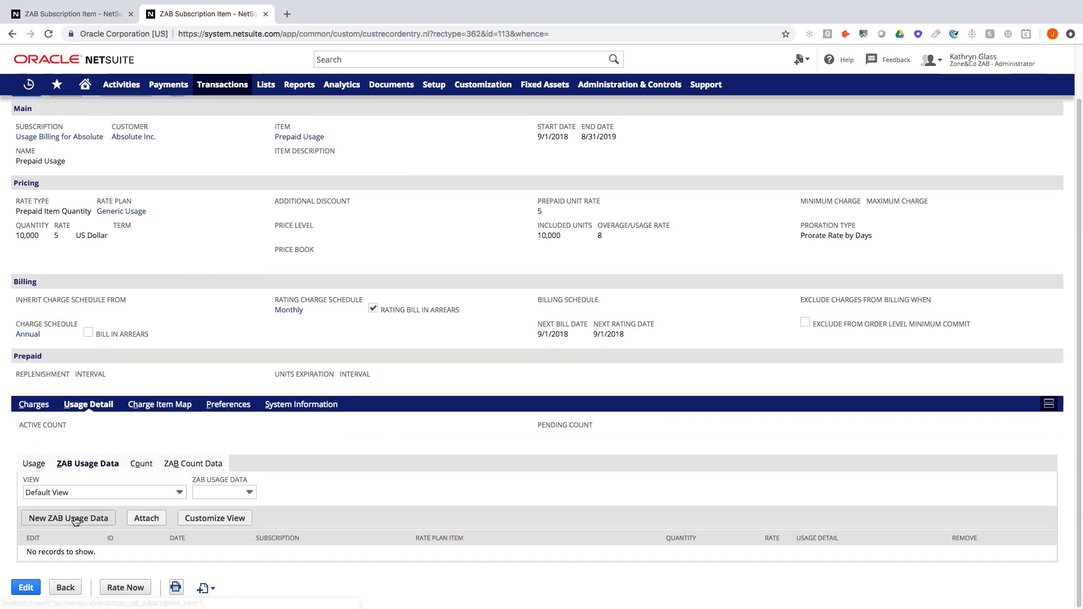
pyautogui.click(68, 515)
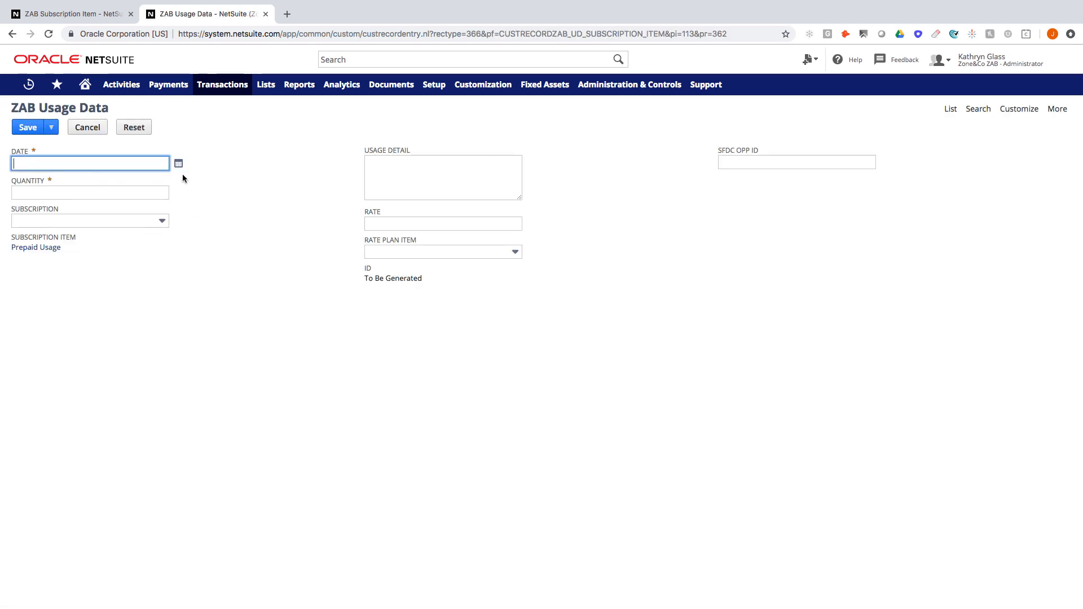
pyautogui.click(178, 163)
pyautogui.click(88, 182)
pyautogui.click(88, 182)
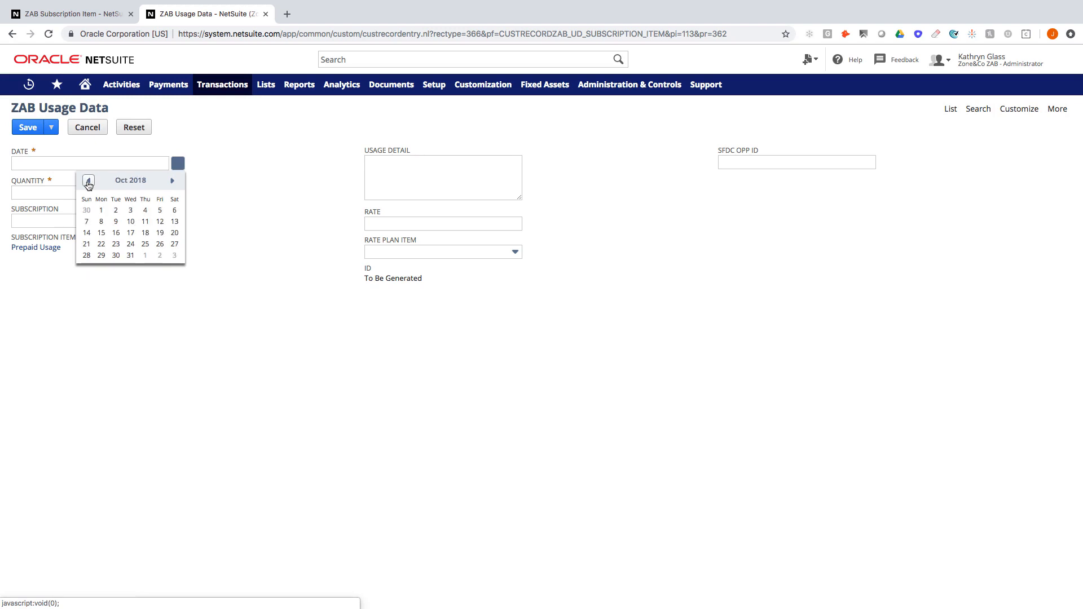
pyautogui.click(88, 182)
pyautogui.click(86, 269)
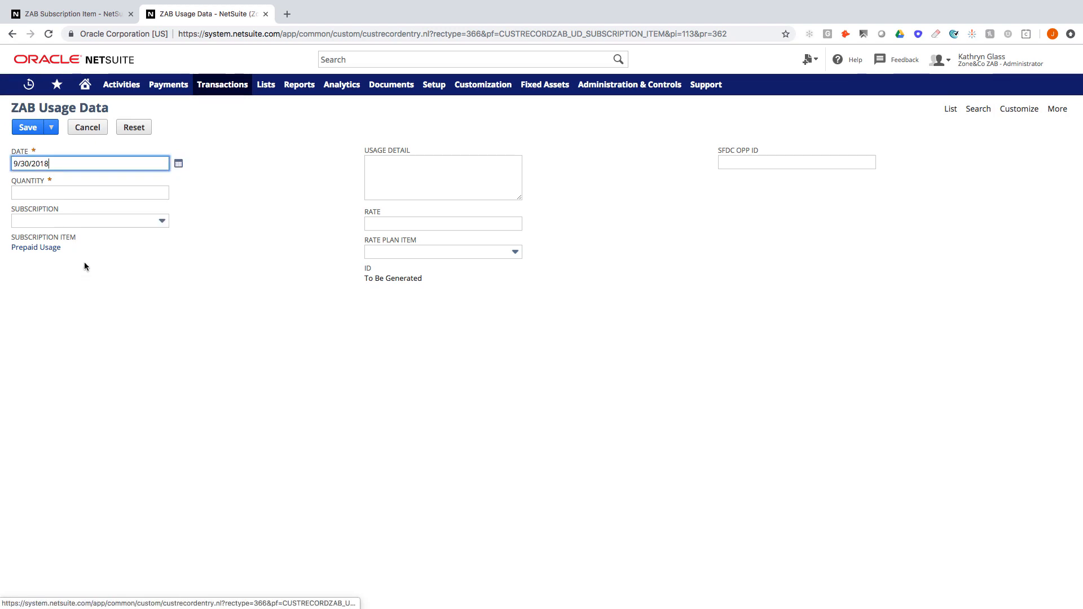
pyautogui.click(75, 191)
pyautogui.write('6000')
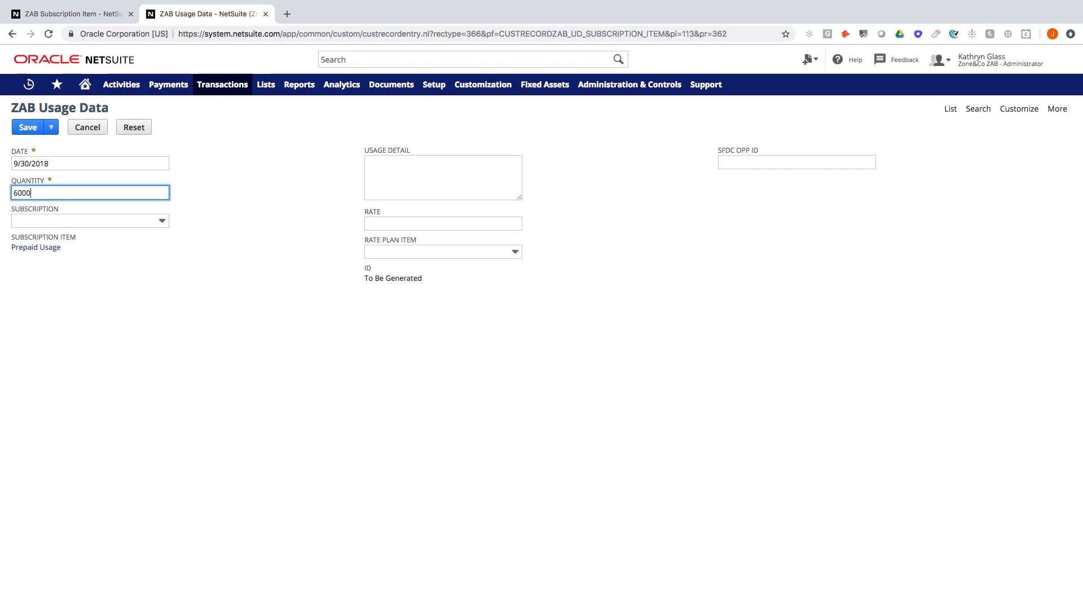
pyautogui.press('Tab')
pyautogui.click(32, 131)
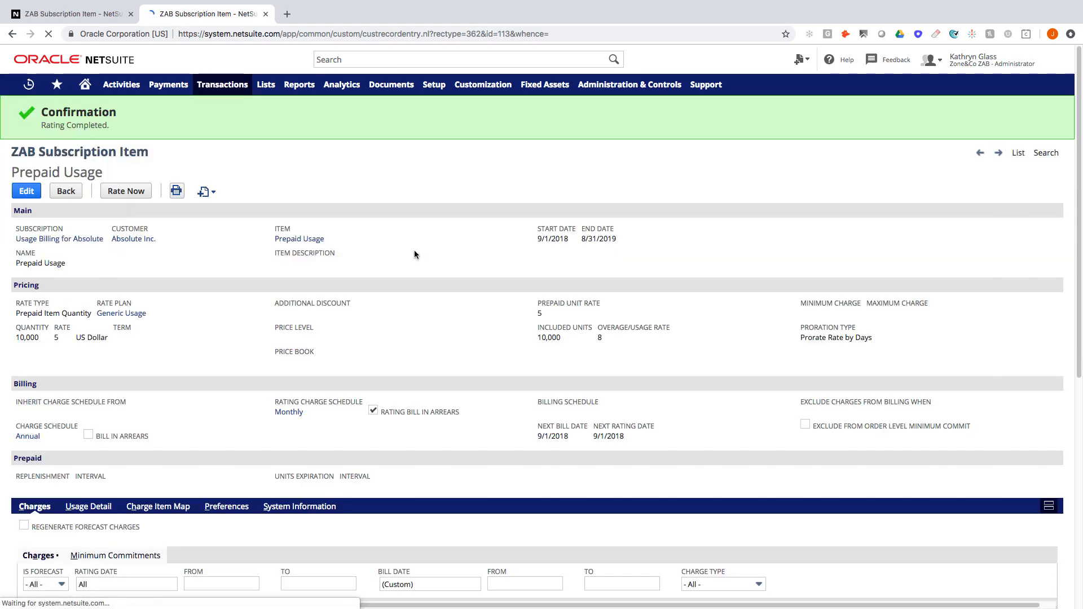
pyautogui.scroll(-5, 414, 255)
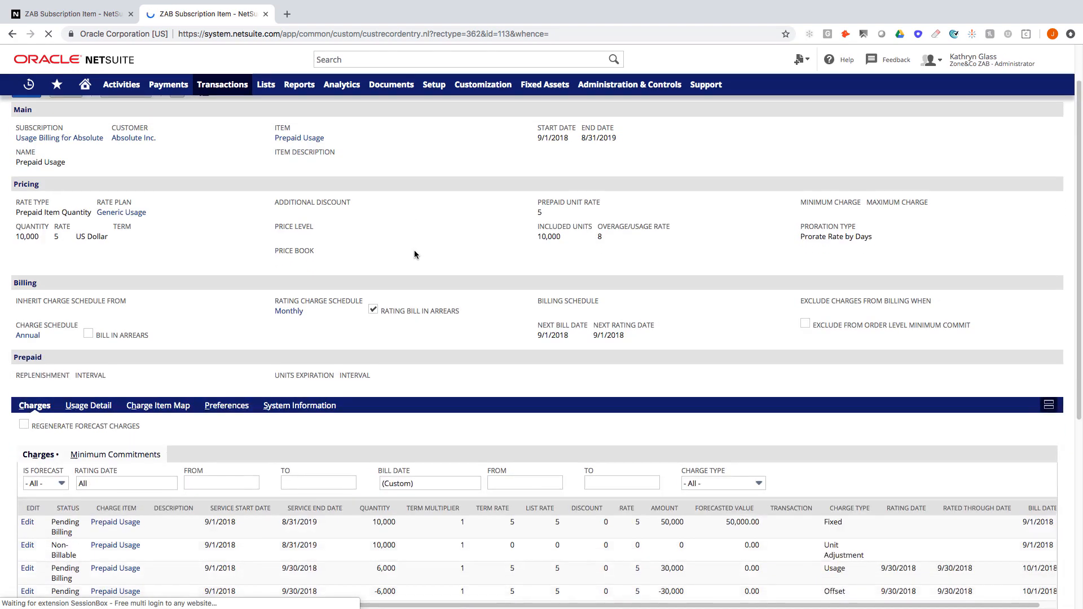
pyautogui.scroll(-4, 415, 253)
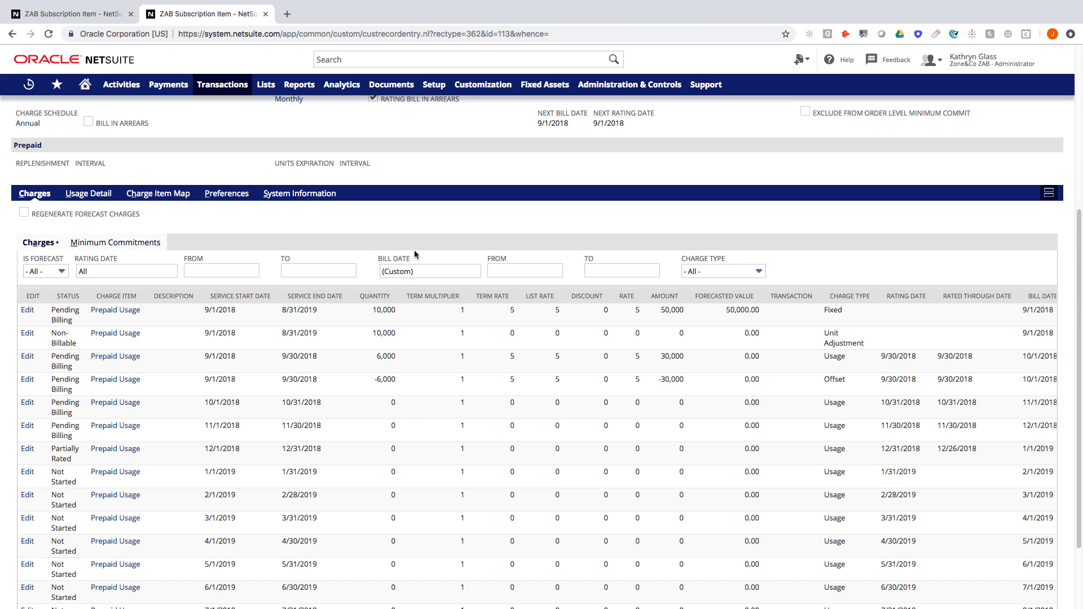
pyautogui.scroll(-2, 414, 253)
pyautogui.moveTo(356, 300); pyautogui.dragTo(409, 321)
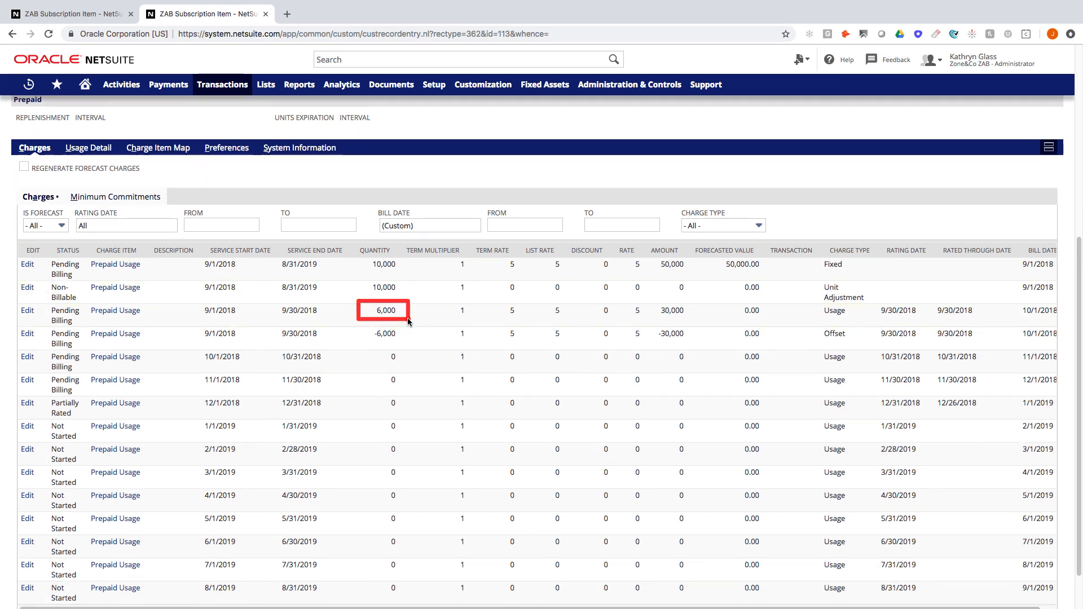
pyautogui.moveTo(646, 300); pyautogui.dragTo(683, 321)
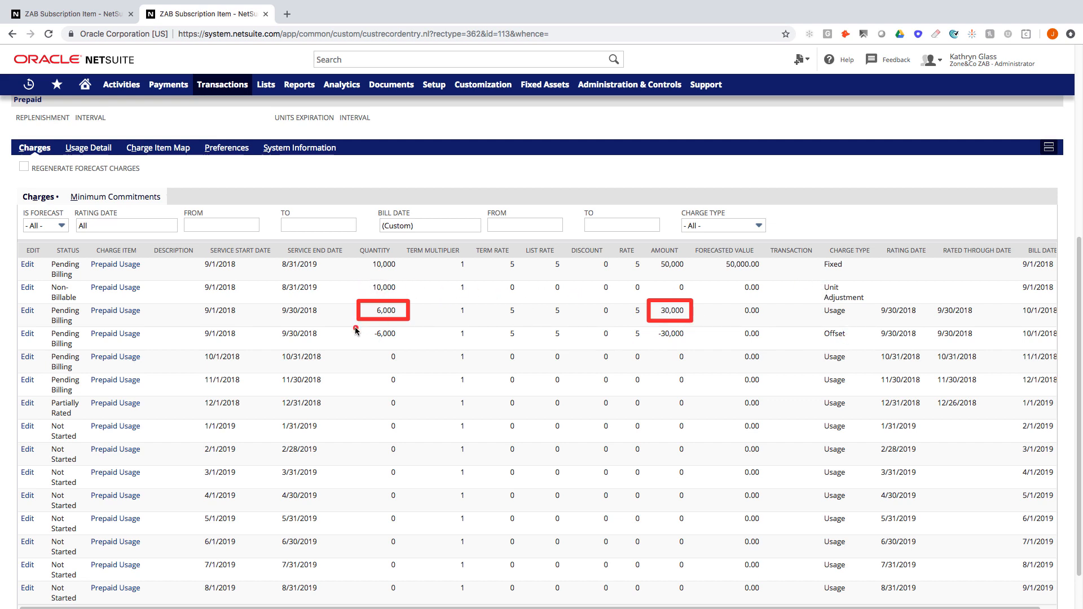
pyautogui.moveTo(355, 325)
pyautogui.mouseDown()
pyautogui.moveTo(379, 347)
pyautogui.moveTo(411, 348)
pyautogui.mouseUp()
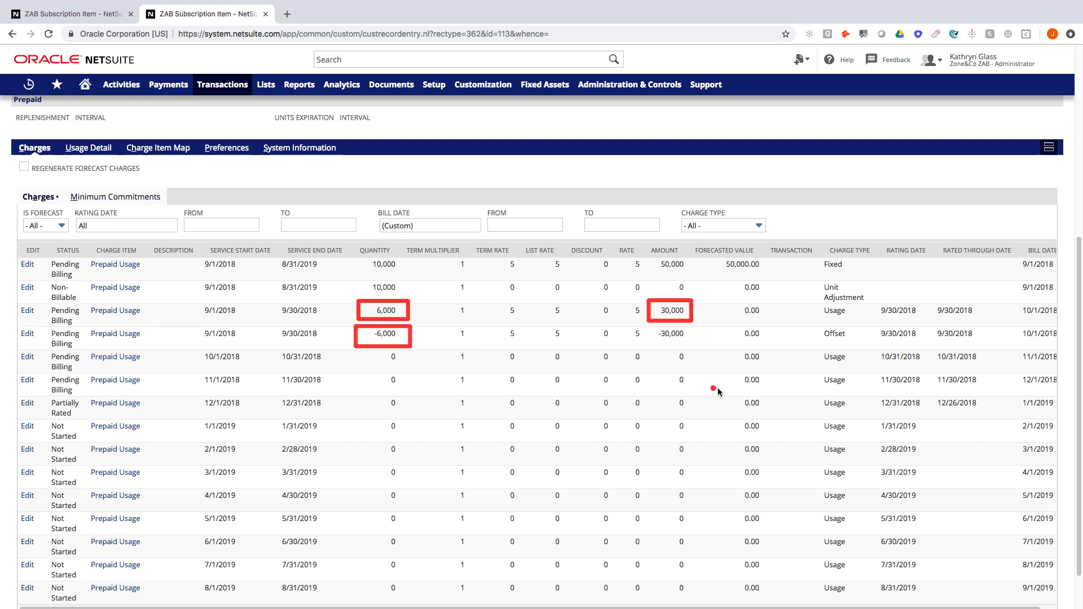
pyautogui.moveTo(813, 325); pyautogui.dragTo(853, 344)
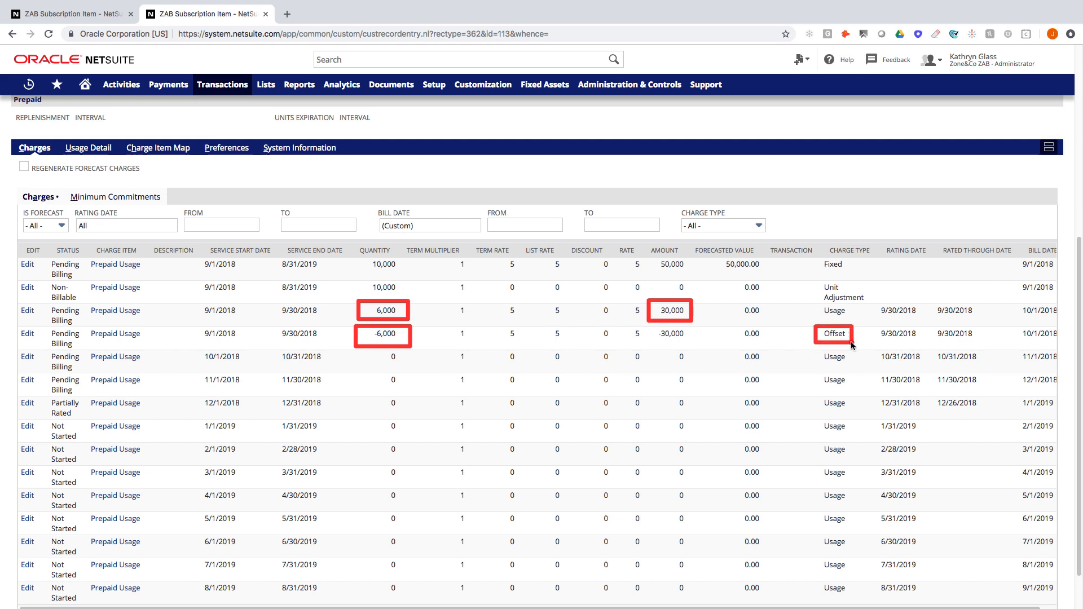
pyautogui.moveTo(641, 323); pyautogui.dragTo(699, 345)
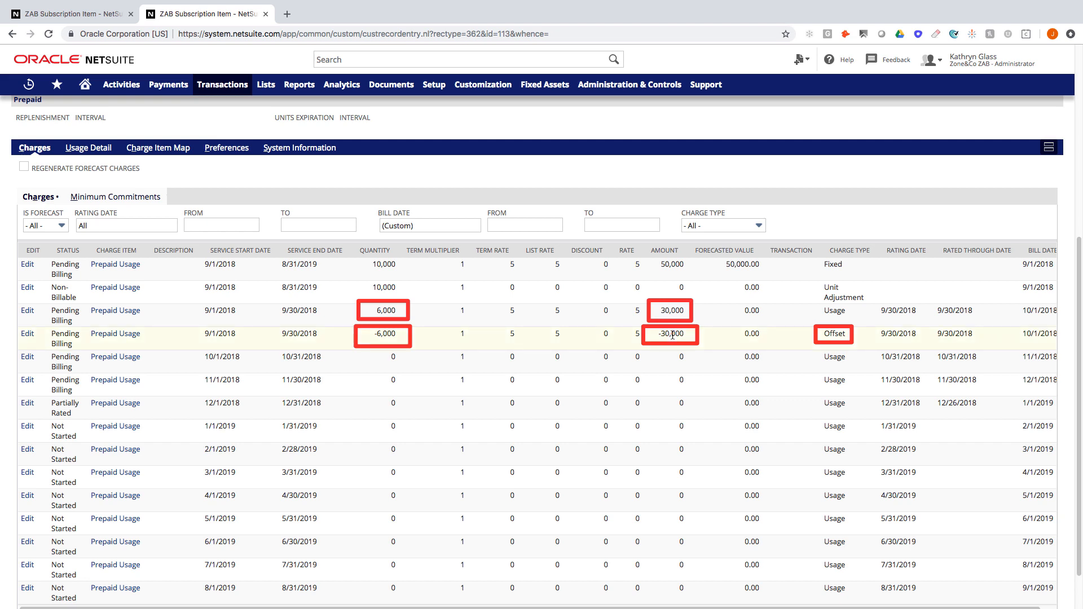
pyautogui.press('Escape')
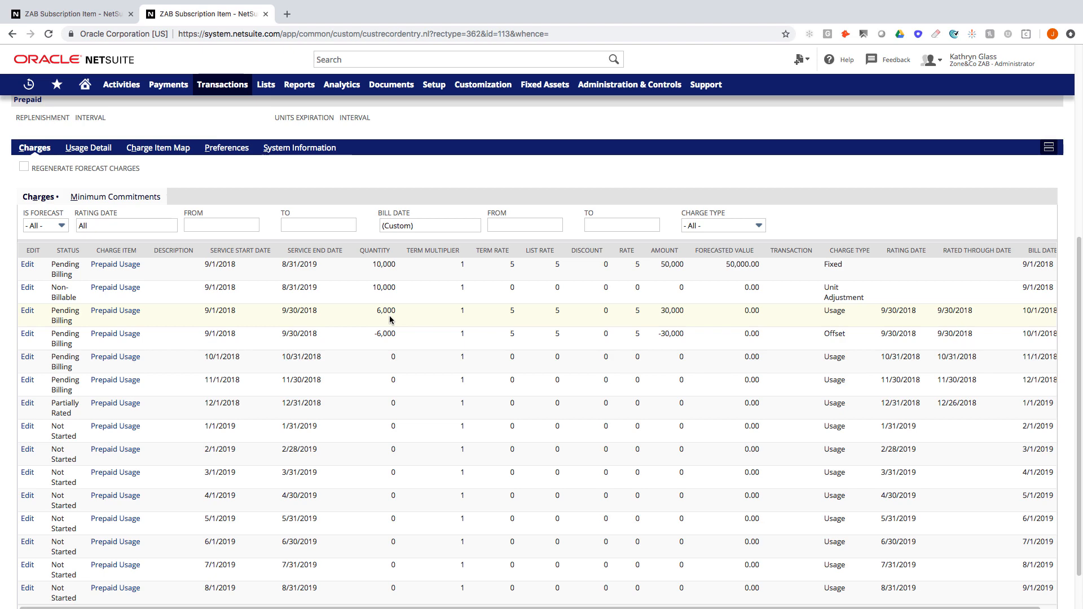
pyautogui.scroll(2, 390, 319)
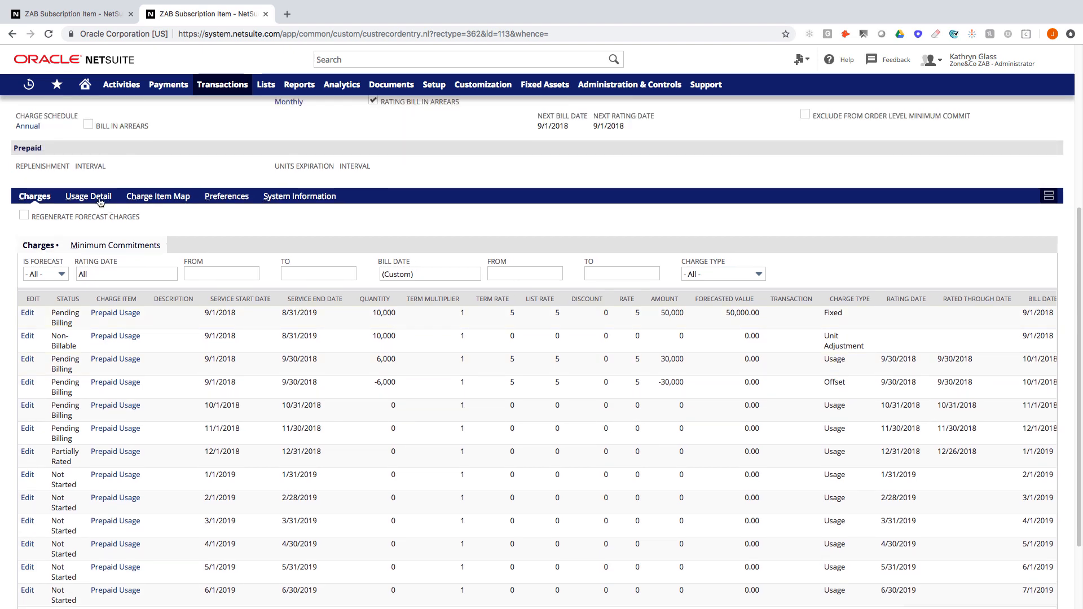
# Step: Open the September usage record ZABU0357 in a new tab and make a copy of it
pyautogui.click(100, 202)
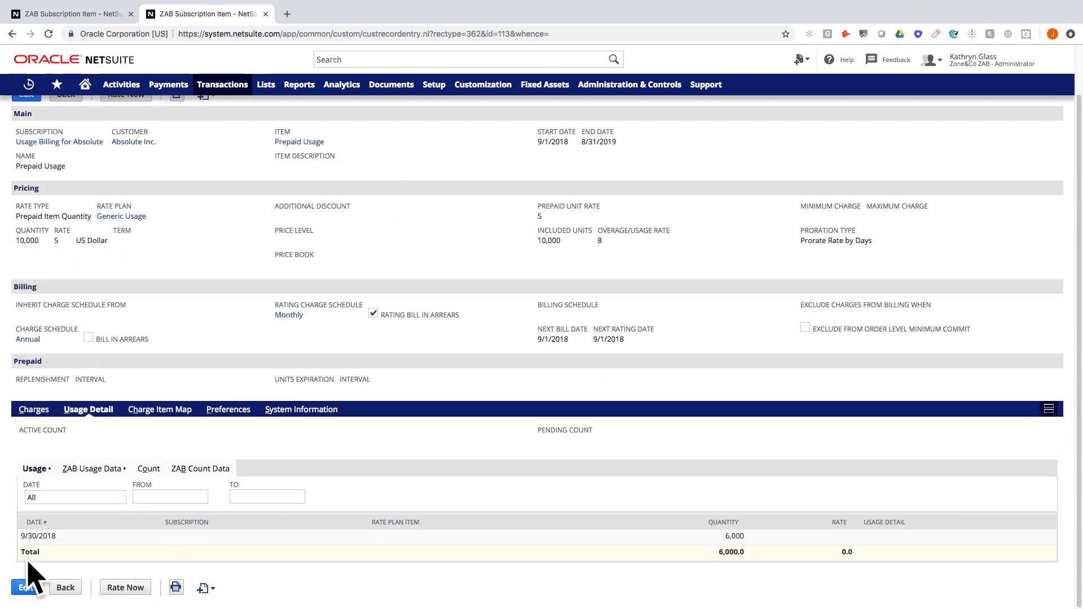
pyautogui.click(110, 469)
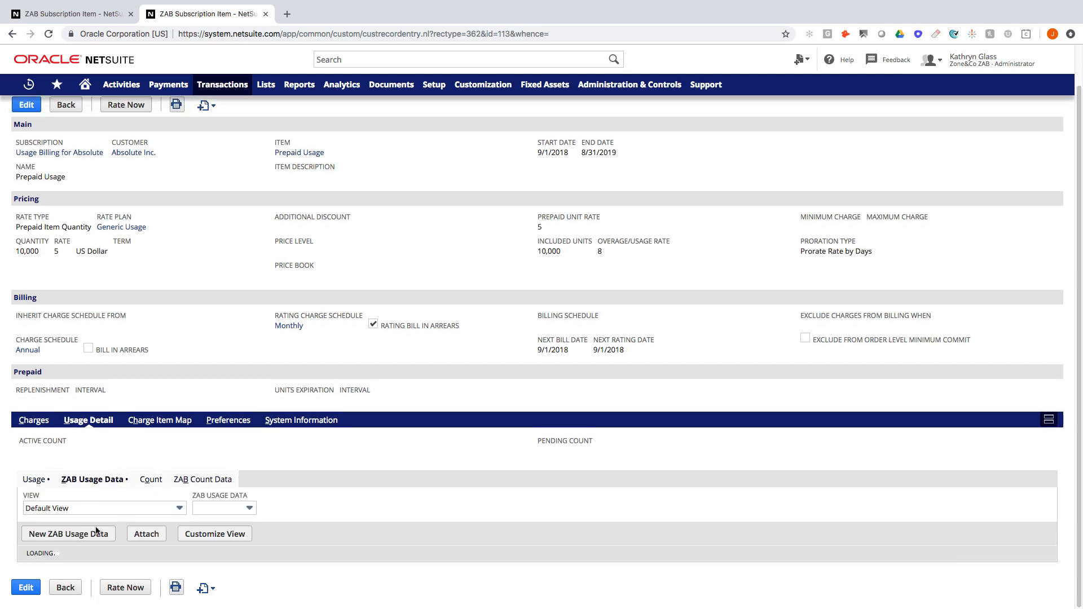
pyautogui.keyDown('super'); pyautogui.click(114, 552); pyautogui.keyUp('super')
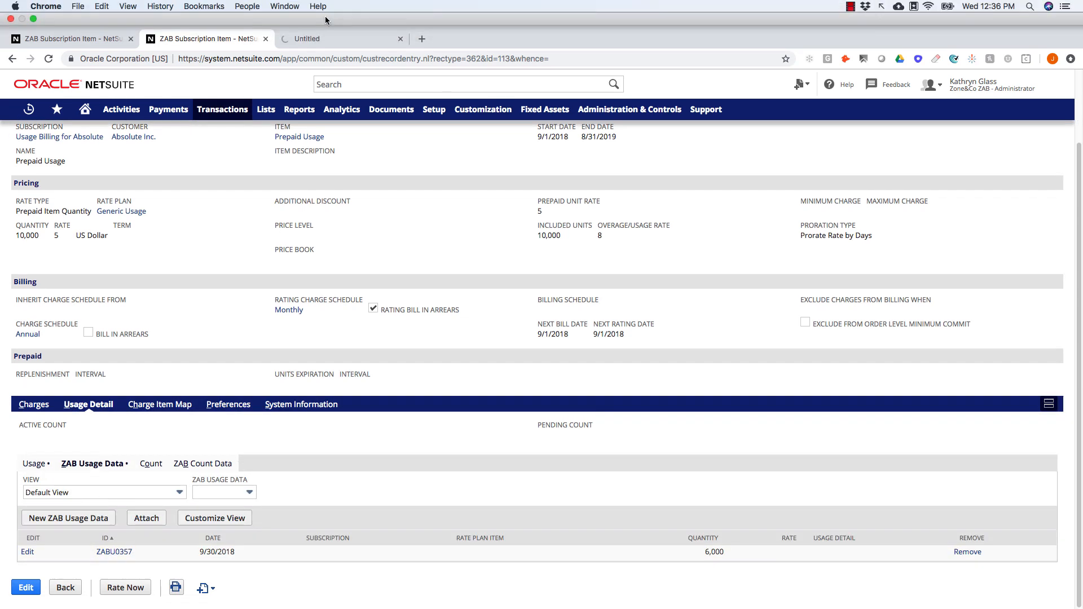
pyautogui.click(316, 39)
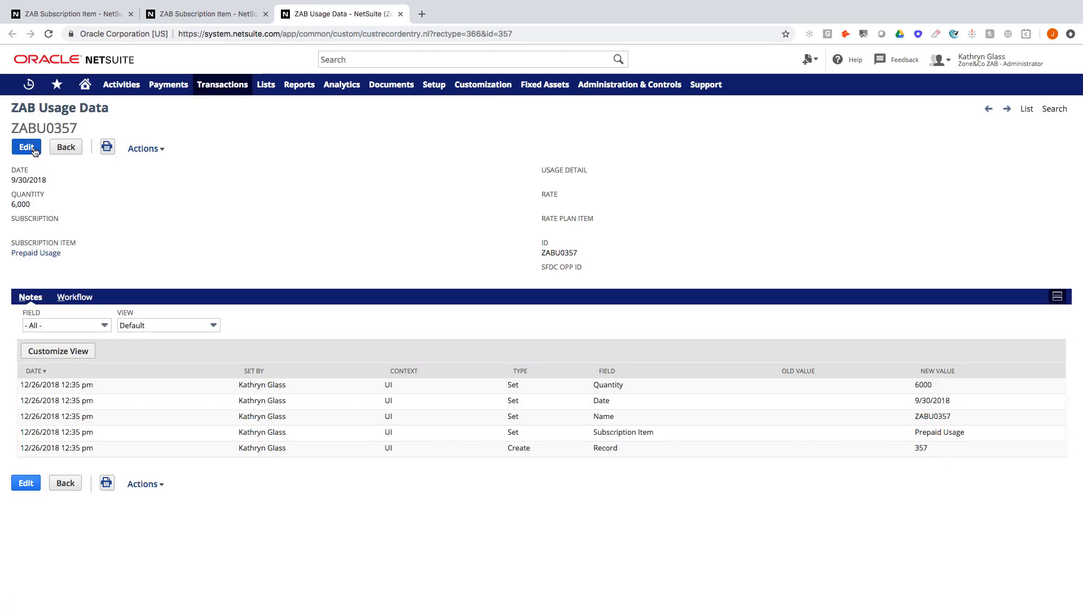
pyautogui.moveTo(145, 148)
pyautogui.click(155, 174)
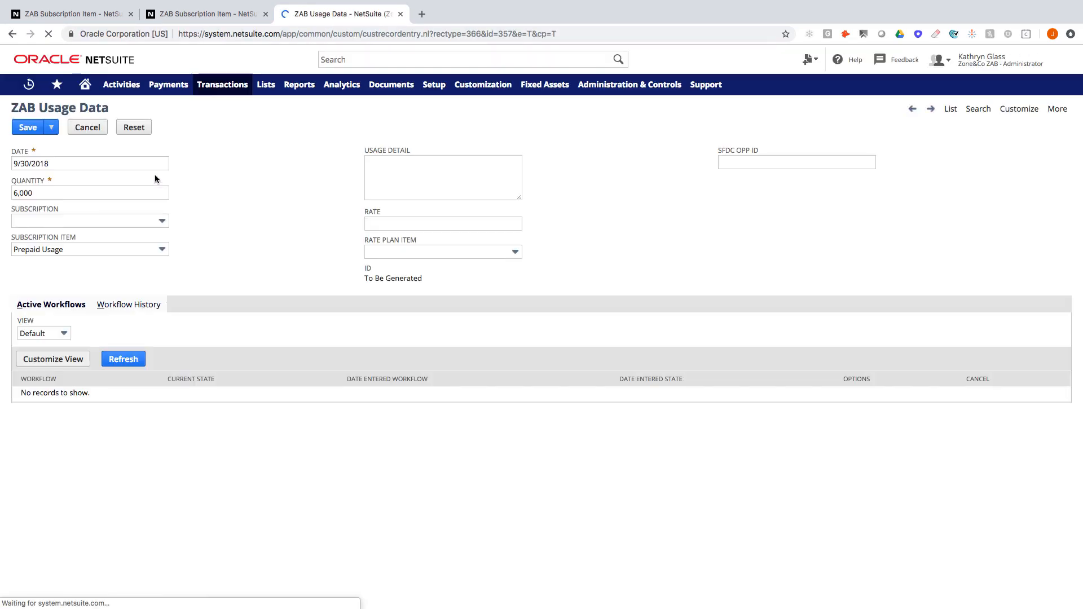
# Step: Set the copy's date to 10/31/2018 and quantity to 5,100, then save it
pyautogui.click(178, 163)
pyautogui.click(174, 181)
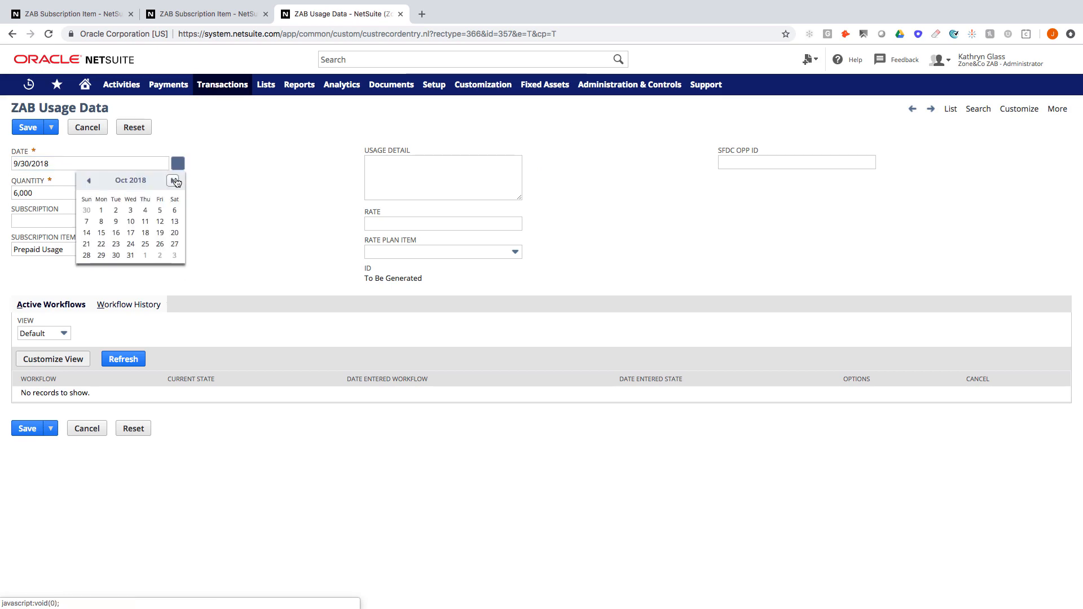
pyautogui.click(130, 255)
pyautogui.click(25, 193)
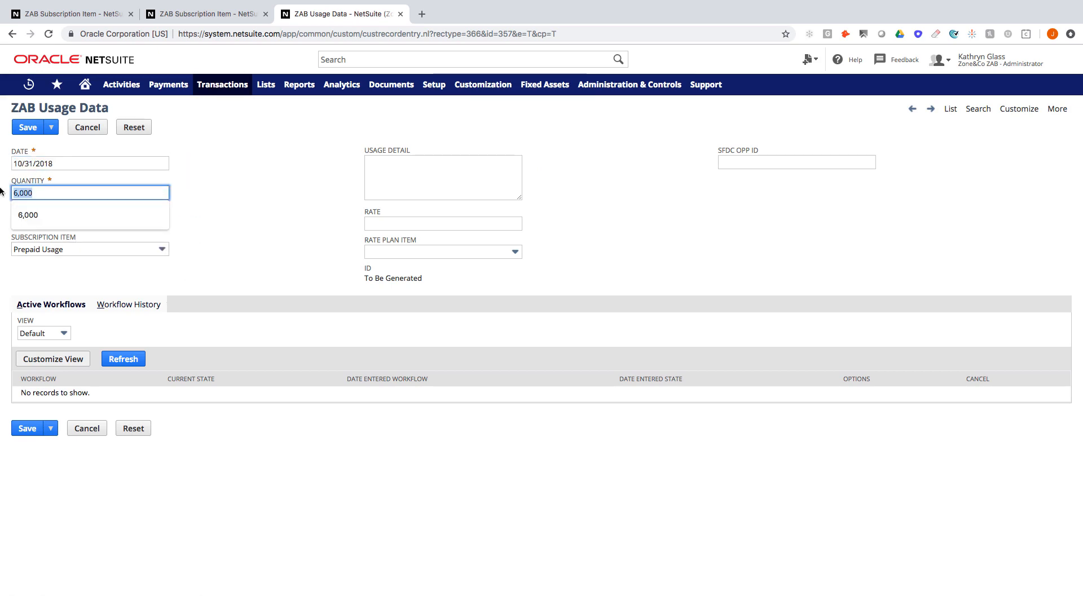
pyautogui.write('5')
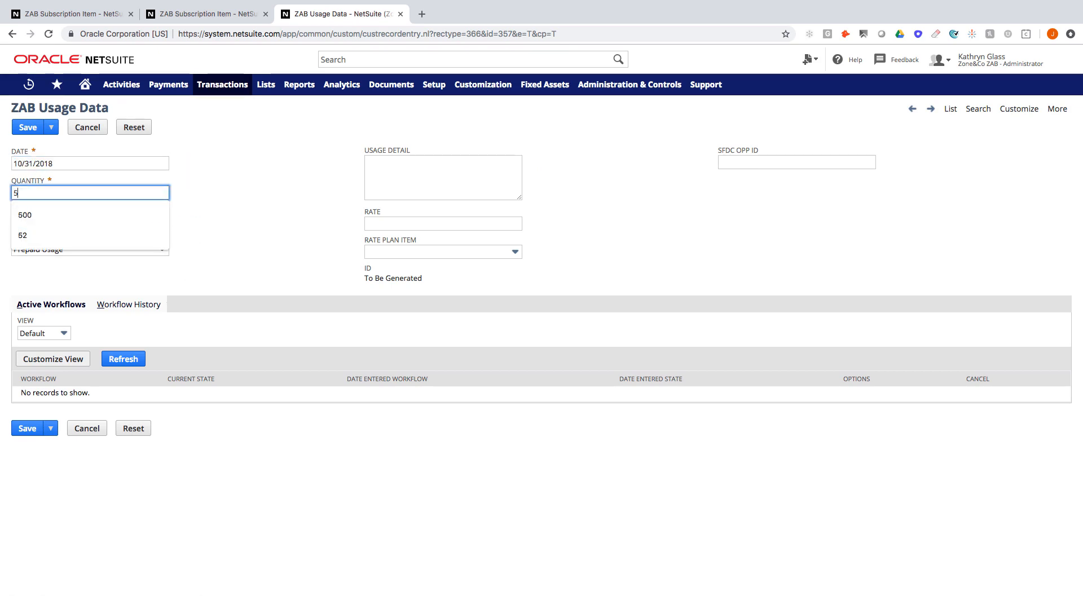
pyautogui.write(',100')
pyautogui.press('Tab')
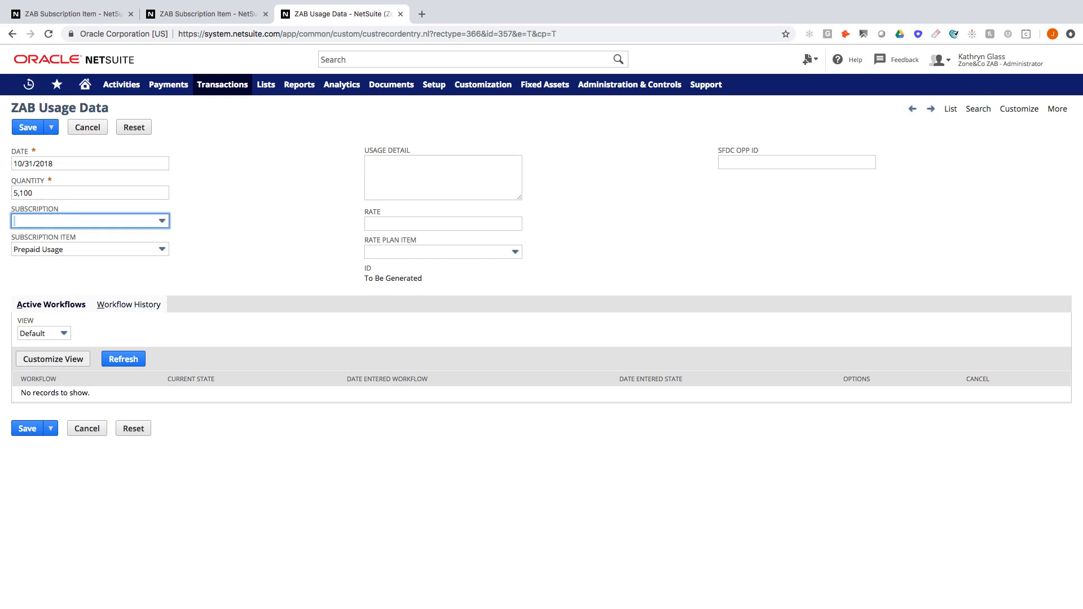
pyautogui.click(24, 129)
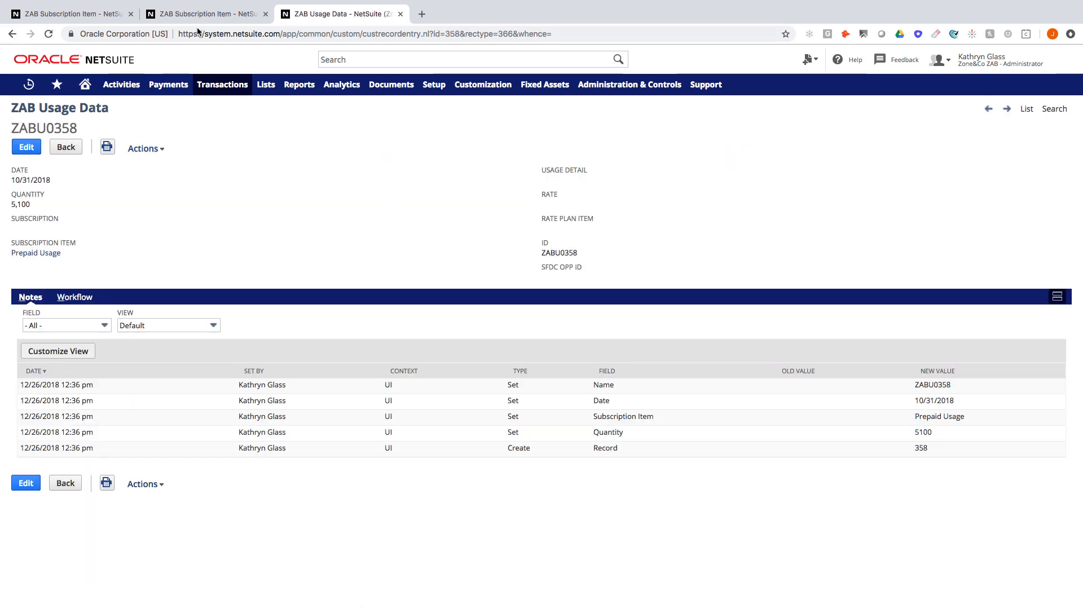
pyautogui.click(204, 14)
# Step: Outline the October usage and offset quantities and their amounts in the Prepaid Usage charges
pyautogui.scroll(1, 225, 241)
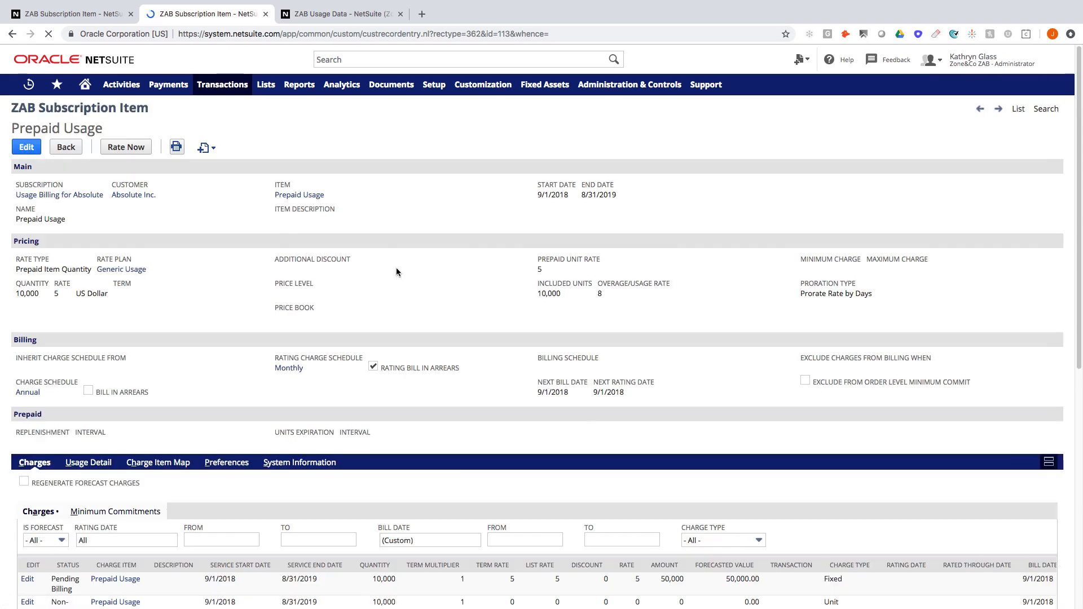
pyautogui.scroll(-4, 396, 267)
pyautogui.scroll(-4, 396, 269)
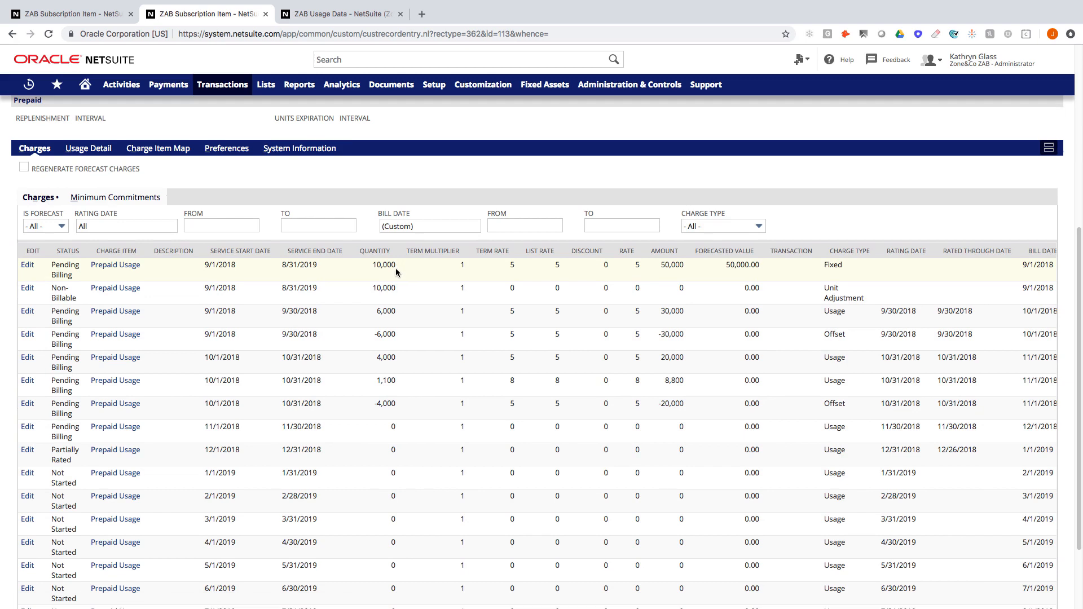
pyautogui.moveTo(361, 348); pyautogui.dragTo(409, 369)
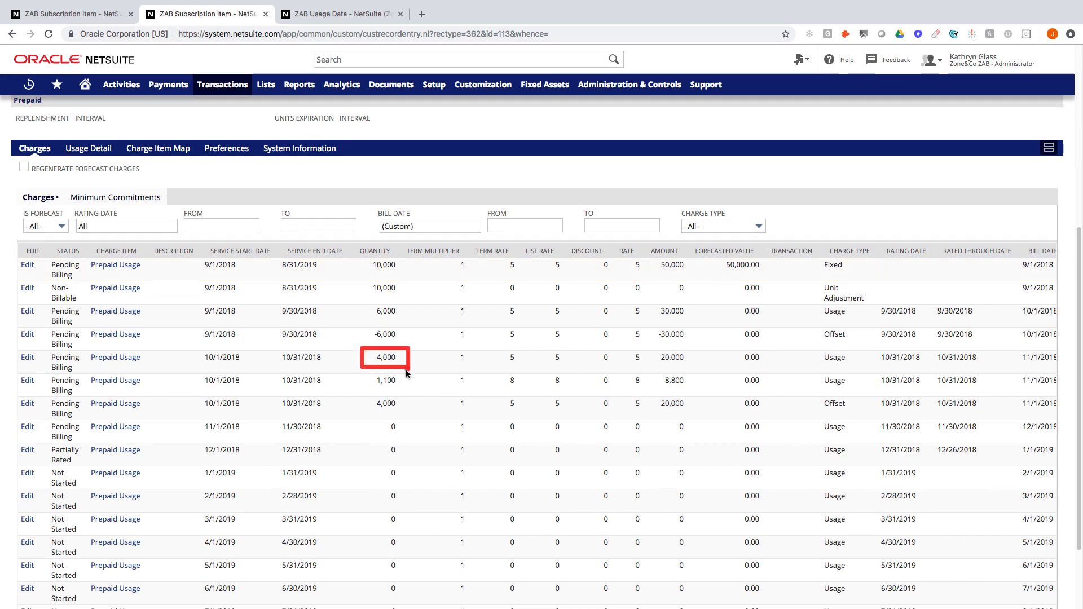
pyautogui.moveTo(363, 394); pyautogui.dragTo(404, 416)
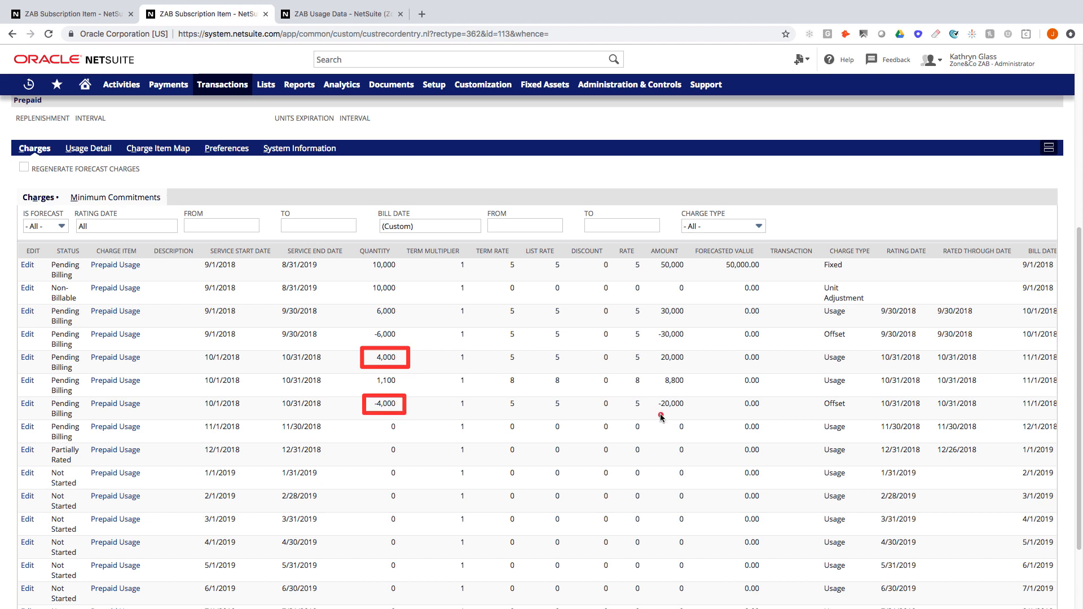
pyautogui.moveTo(648, 348); pyautogui.dragTo(691, 366)
pyautogui.moveTo(651, 395); pyautogui.dragTo(651, 396)
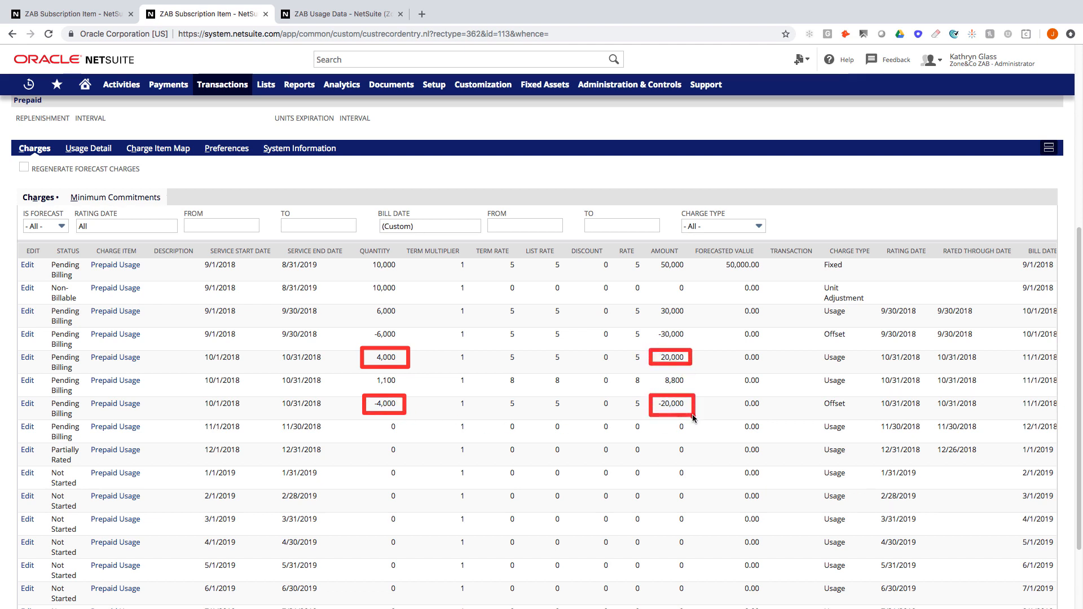
pyautogui.press('Escape')
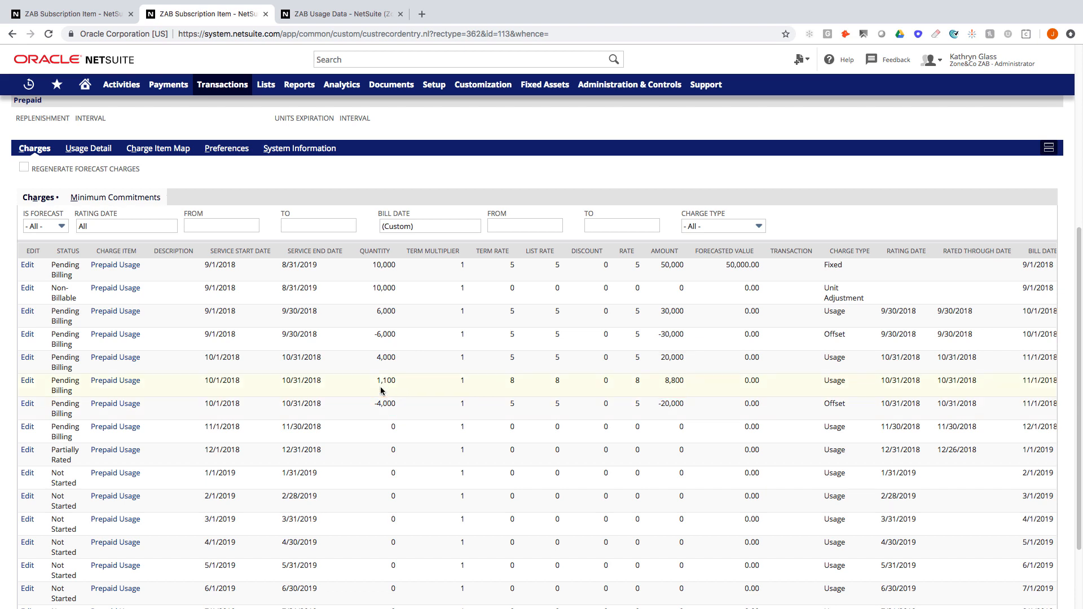
pyautogui.hotkey('ctrl', '2')
# Step: Outline the October overage line's quantity, amount and bill date, then the record's header fields
pyautogui.moveTo(365, 372); pyautogui.dragTo(404, 391)
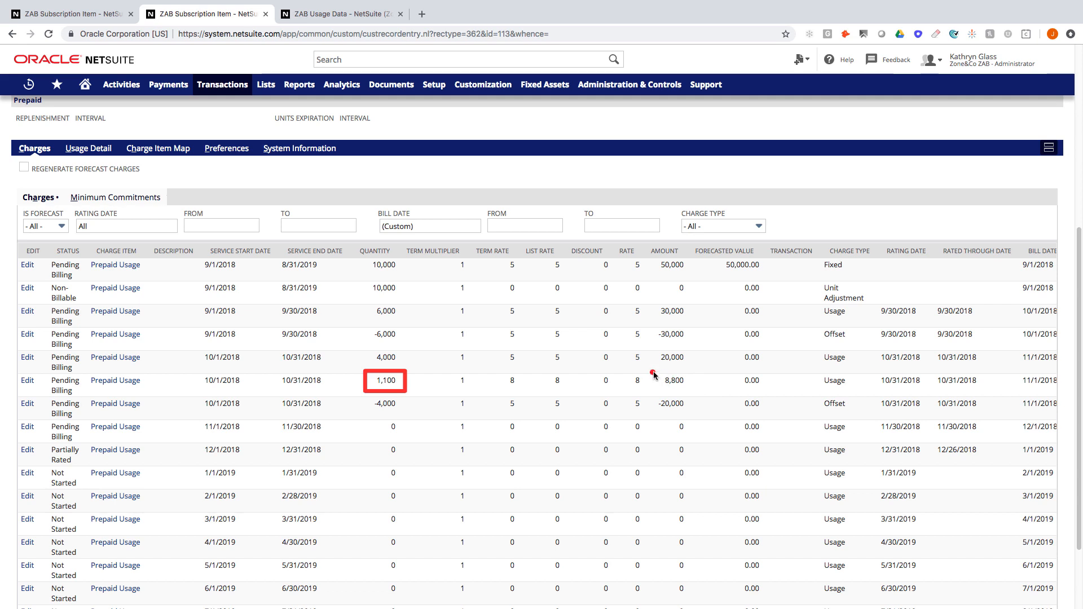
pyautogui.moveTo(652, 372); pyautogui.dragTo(692, 391)
pyautogui.moveTo(1014, 370); pyautogui.dragTo(1059, 392)
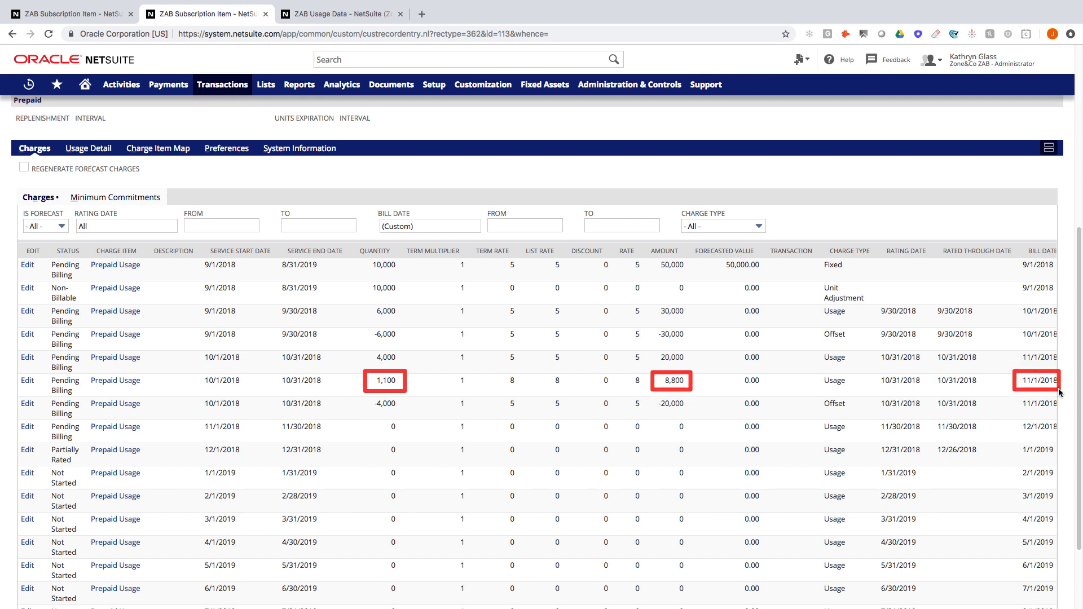
pyautogui.press('Escape')
pyautogui.scroll(1, 694, 385)
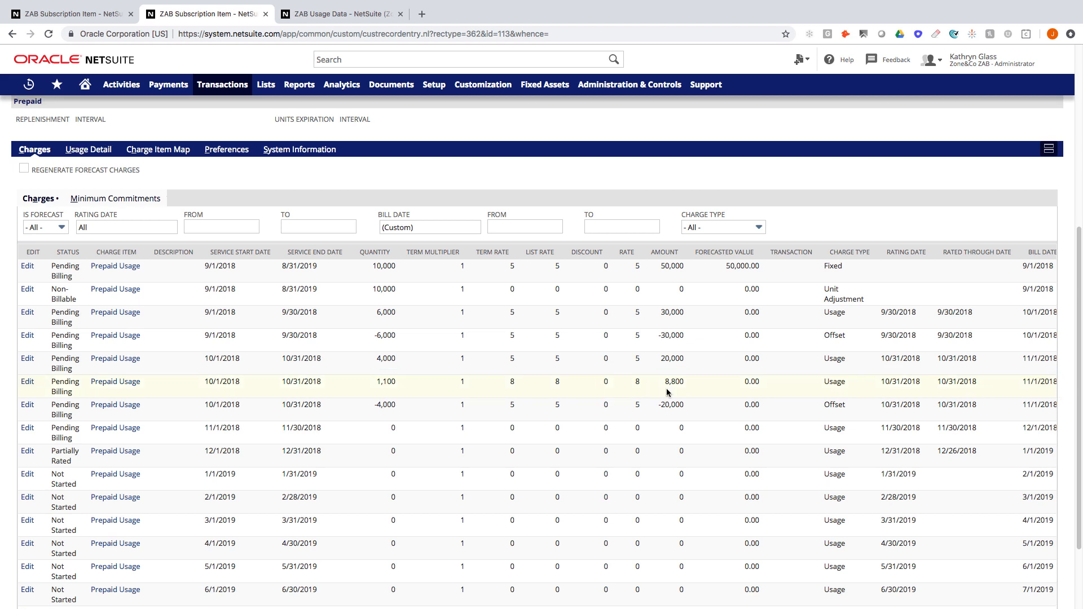
pyautogui.scroll(3, 234, 324)
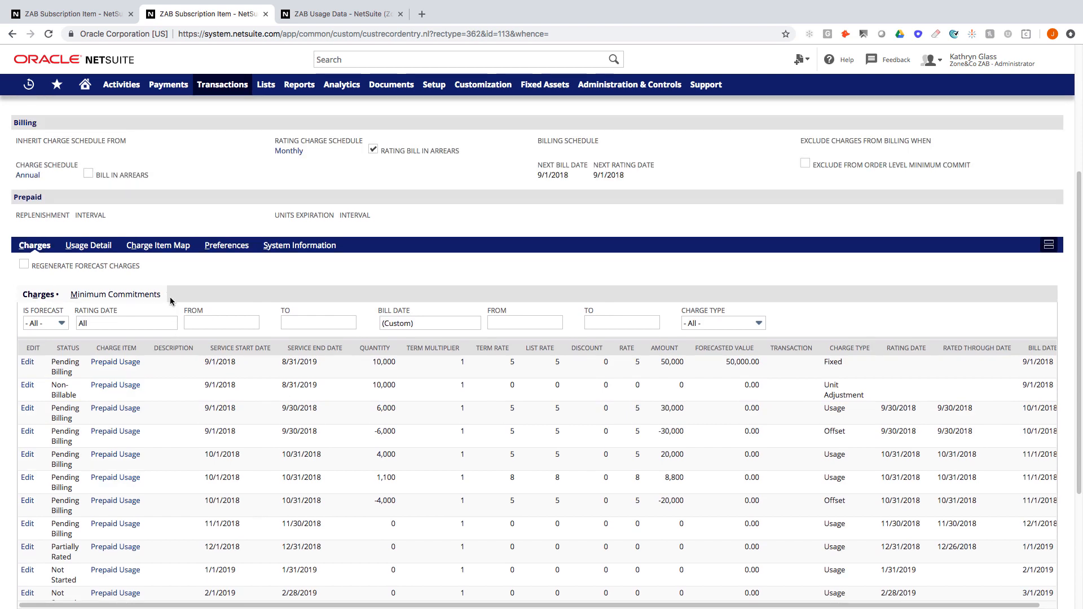
pyautogui.scroll(1, 170, 297)
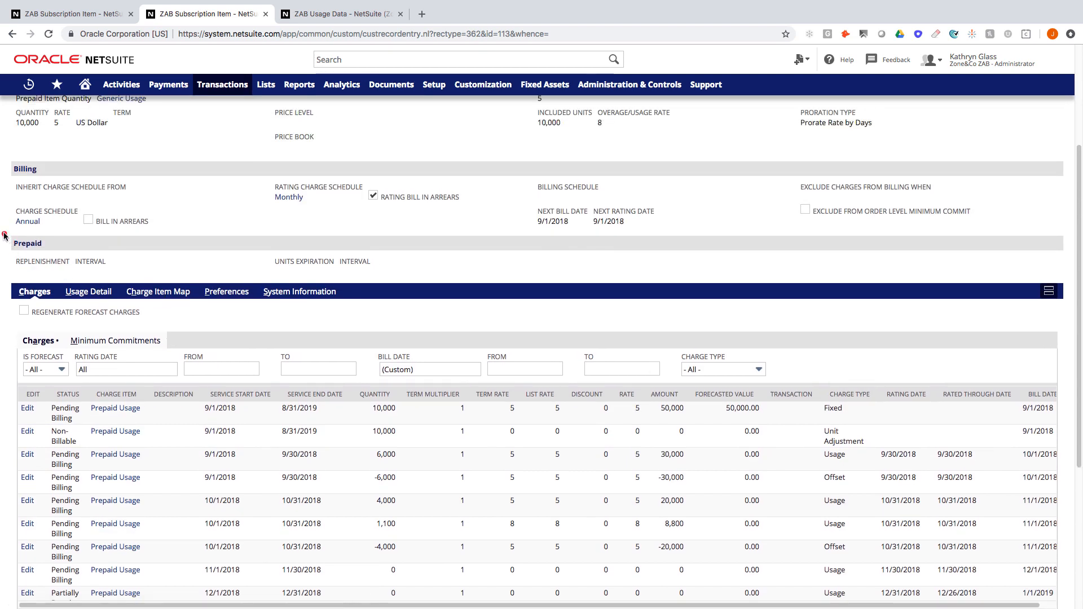
pyautogui.moveTo(4, 236)
pyautogui.mouseDown()
pyautogui.moveTo(88, 274)
pyautogui.moveTo(127, 277)
pyautogui.mouseUp()
pyautogui.moveTo(253, 231); pyautogui.dragTo(389, 278)
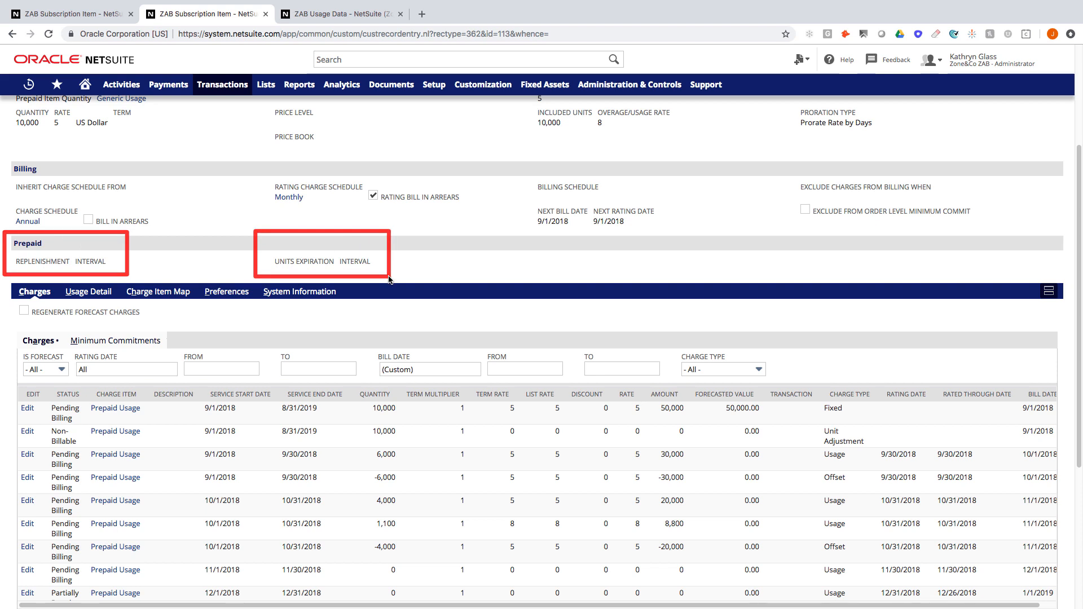